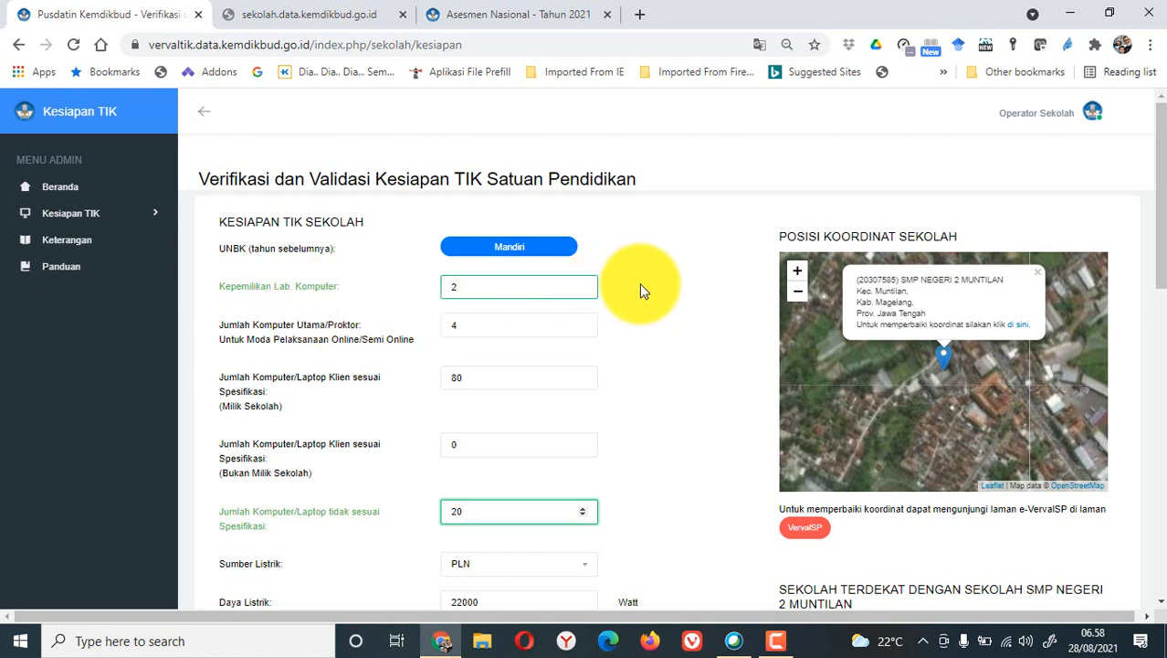
Step: Review the school's ICT readiness form, covering computer counts, electricity, internet bandwidth, implementation mode, verification status and the list of hosted schools
left_click(516, 322)
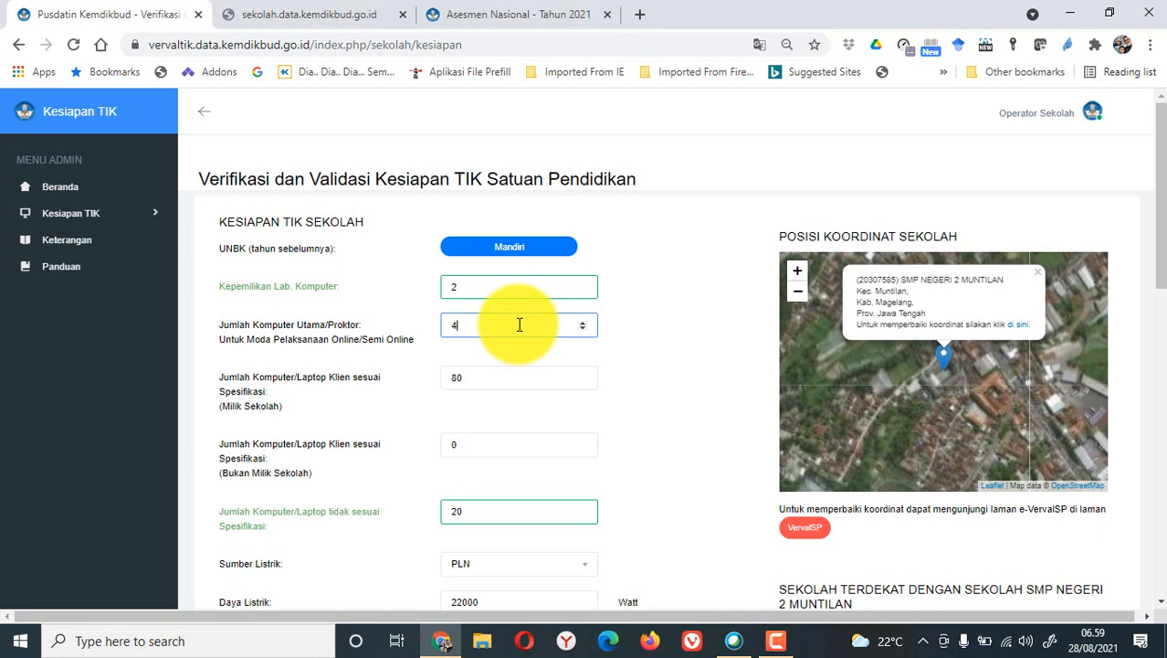
left_click_drag(519, 323, 395, 326)
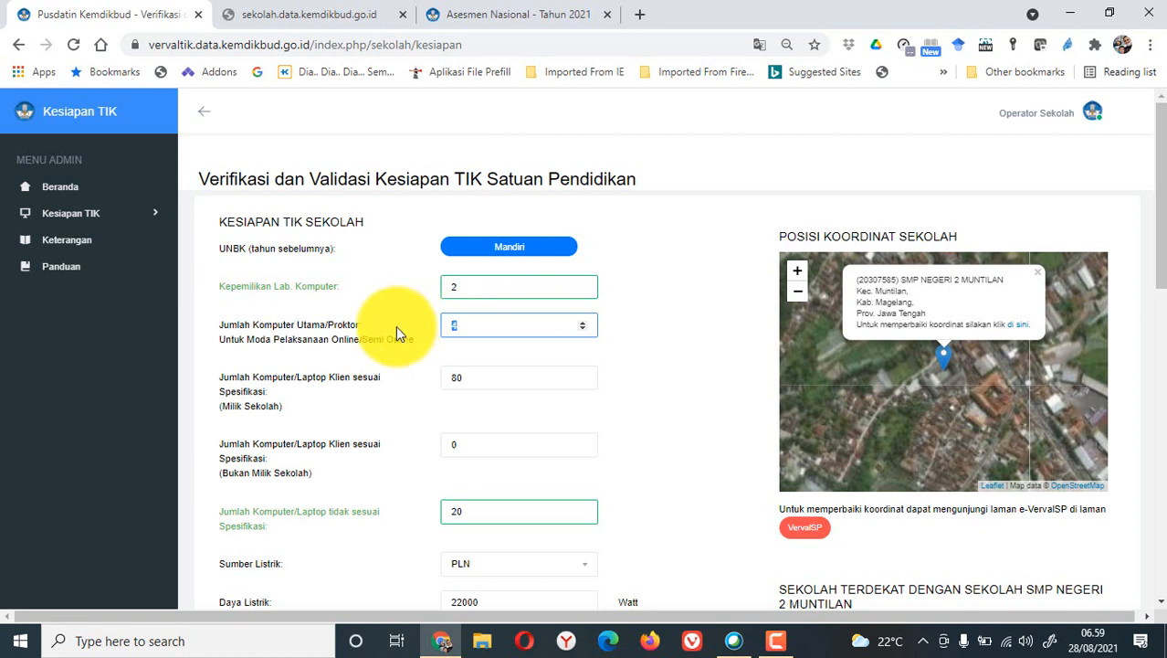
left_click(501, 332)
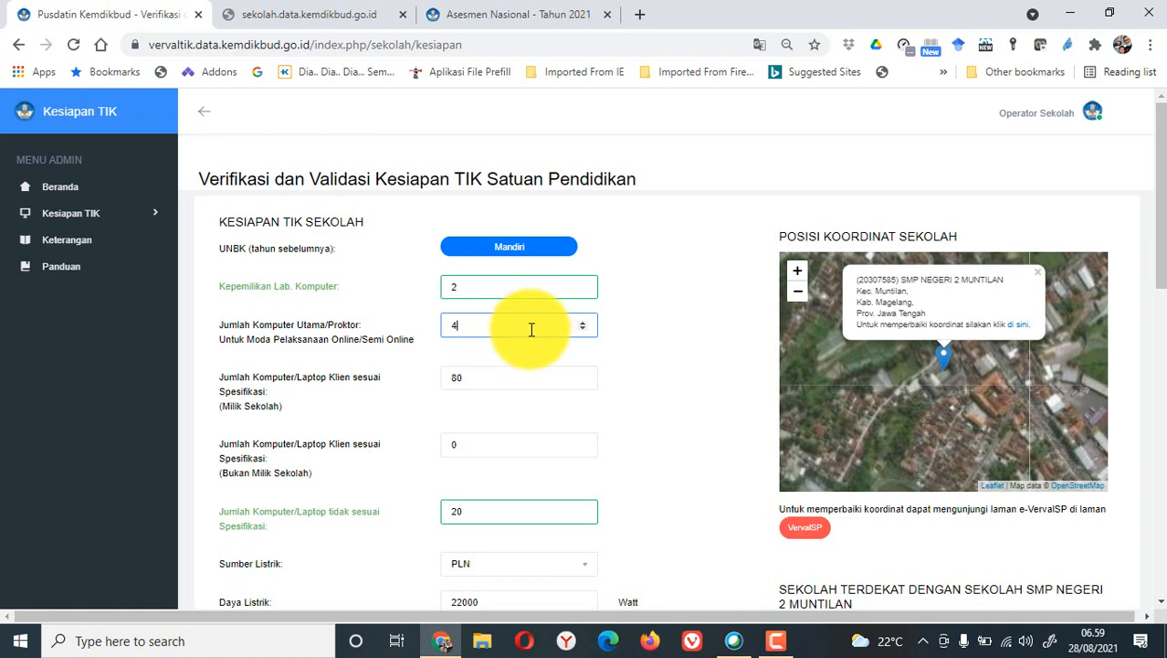
scroll(505, 366, "down", 5)
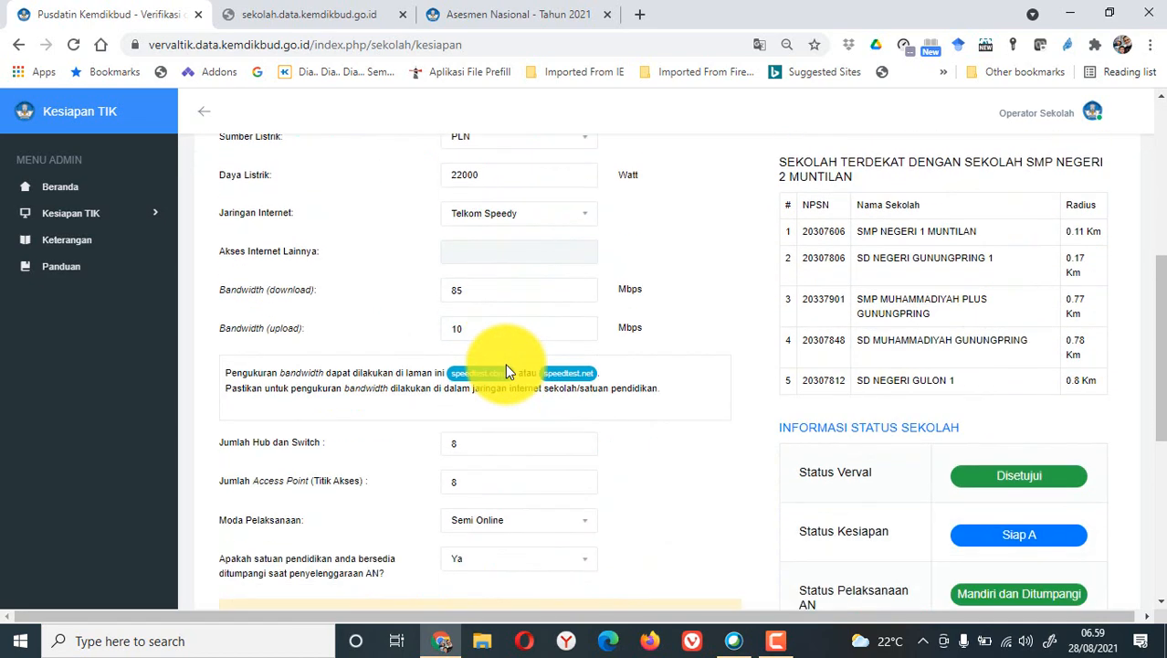
scroll(488, 217, "up", 2)
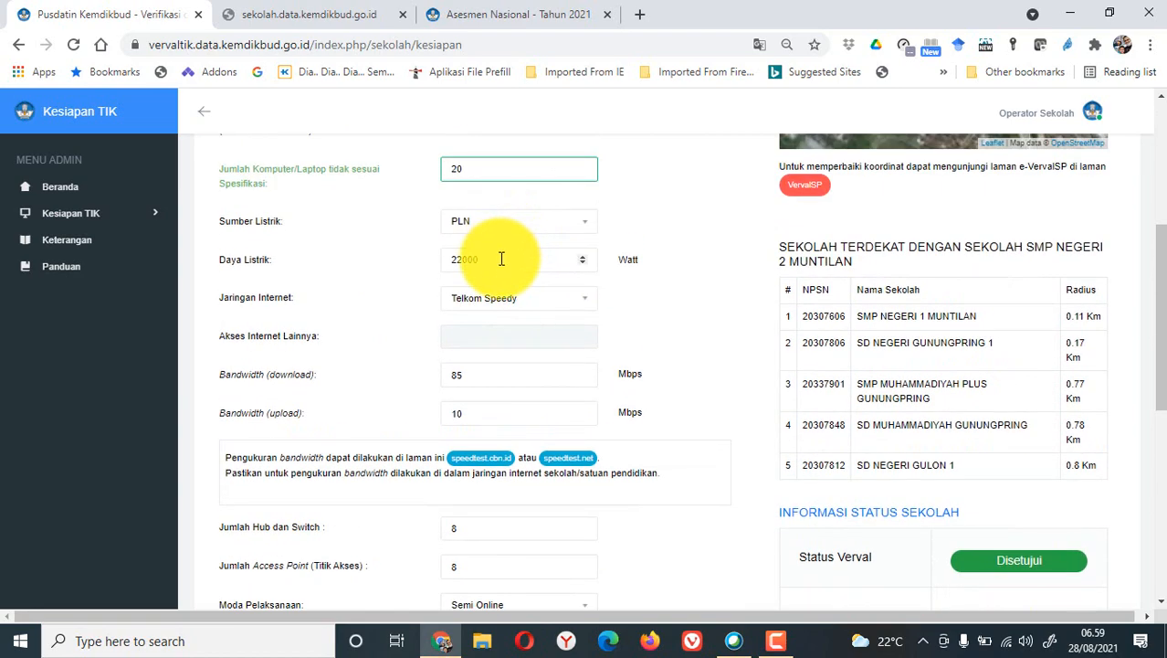
scroll(499, 260, "down", 2)
scroll(500, 261, "up", 2)
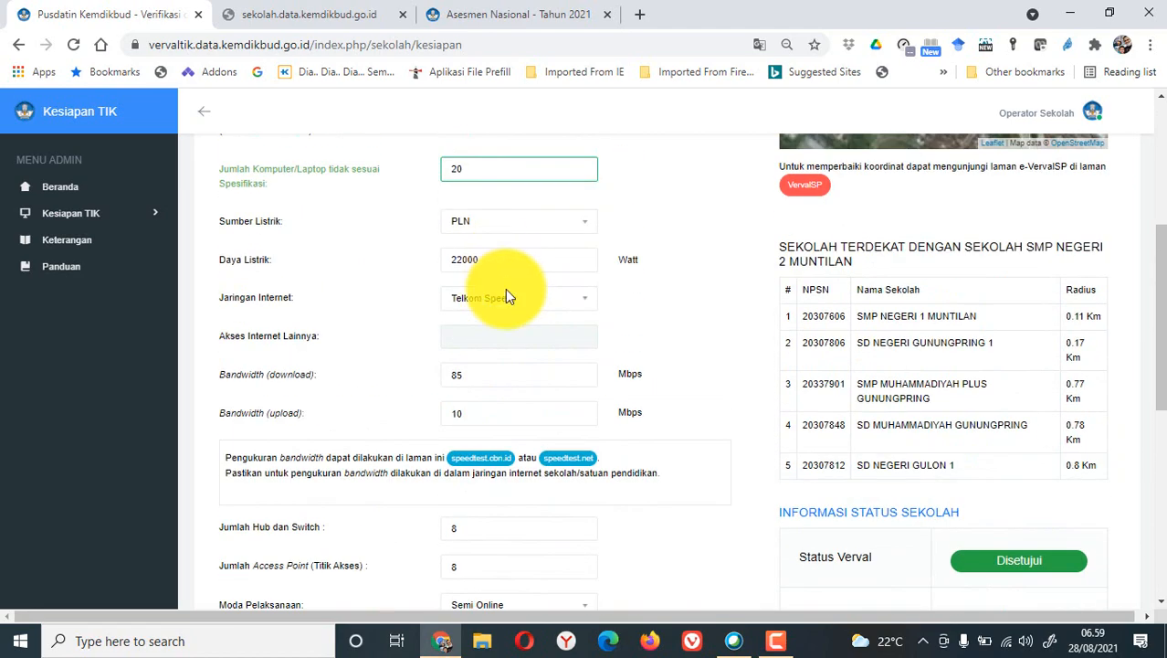
scroll(508, 292, "down", 3)
scroll(512, 298, "down", 3)
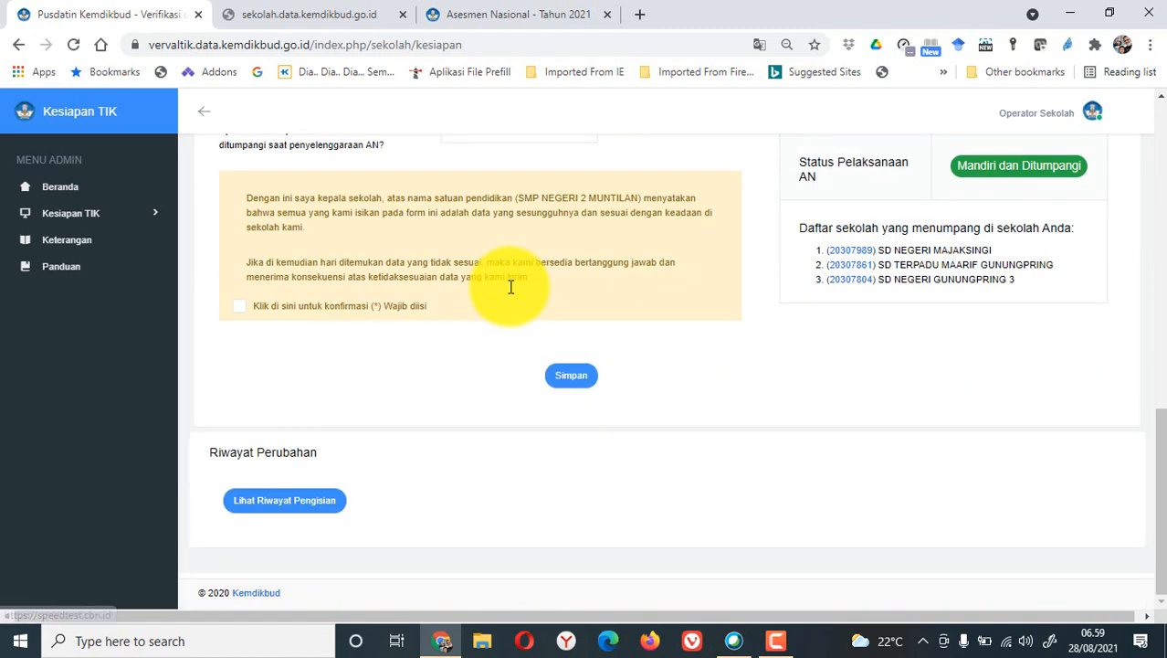
scroll(512, 292, "up", 2)
scroll(511, 290, "up", 5)
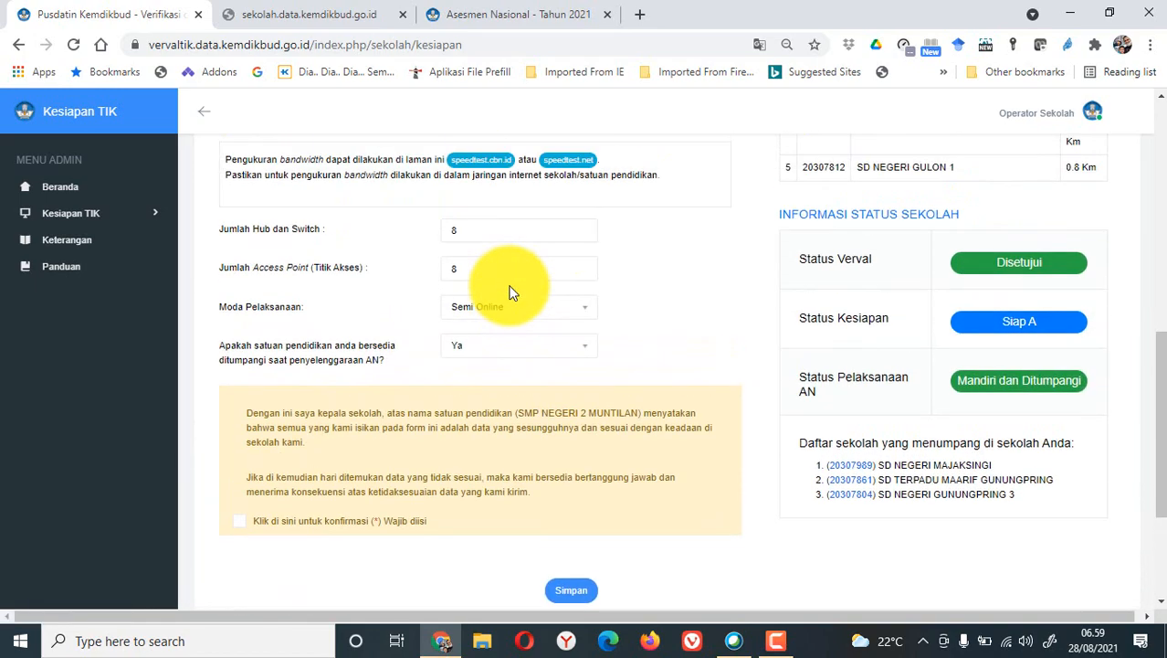
scroll(511, 287, "up", 3)
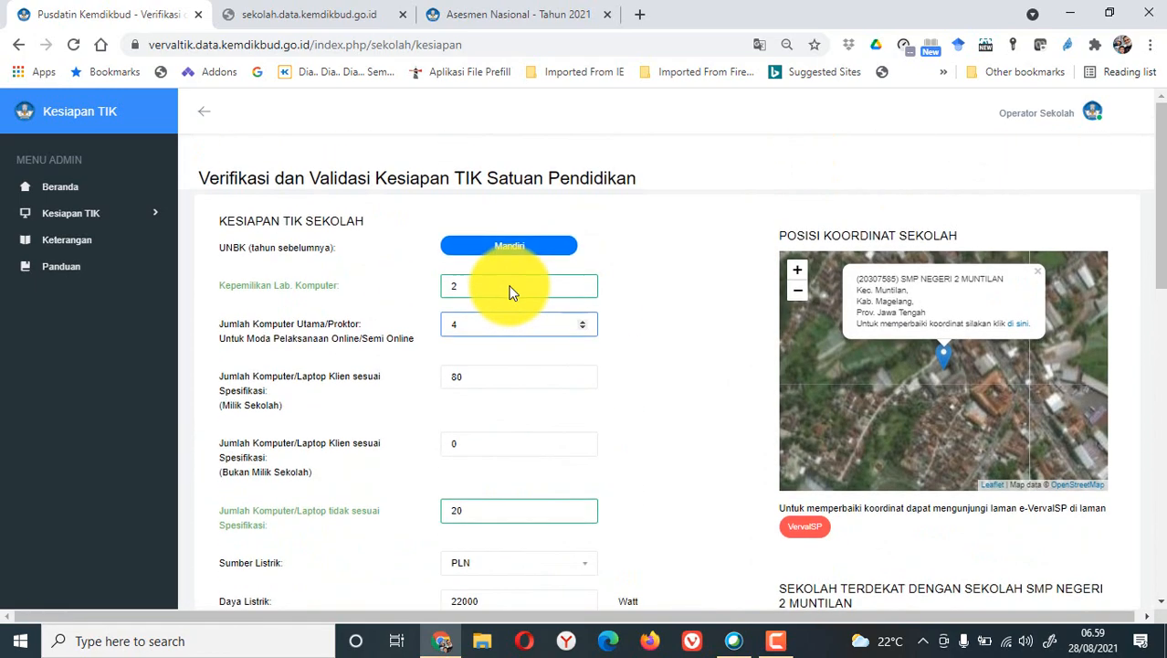
scroll(512, 290, "down", 5)
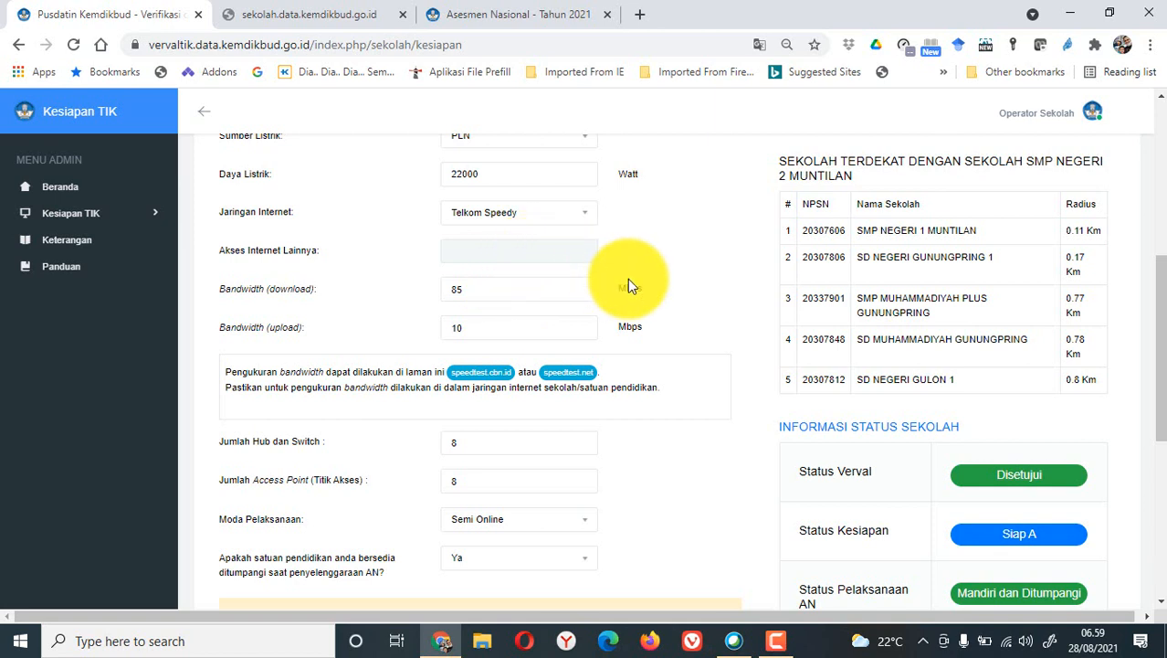
scroll(627, 272, "down", 3)
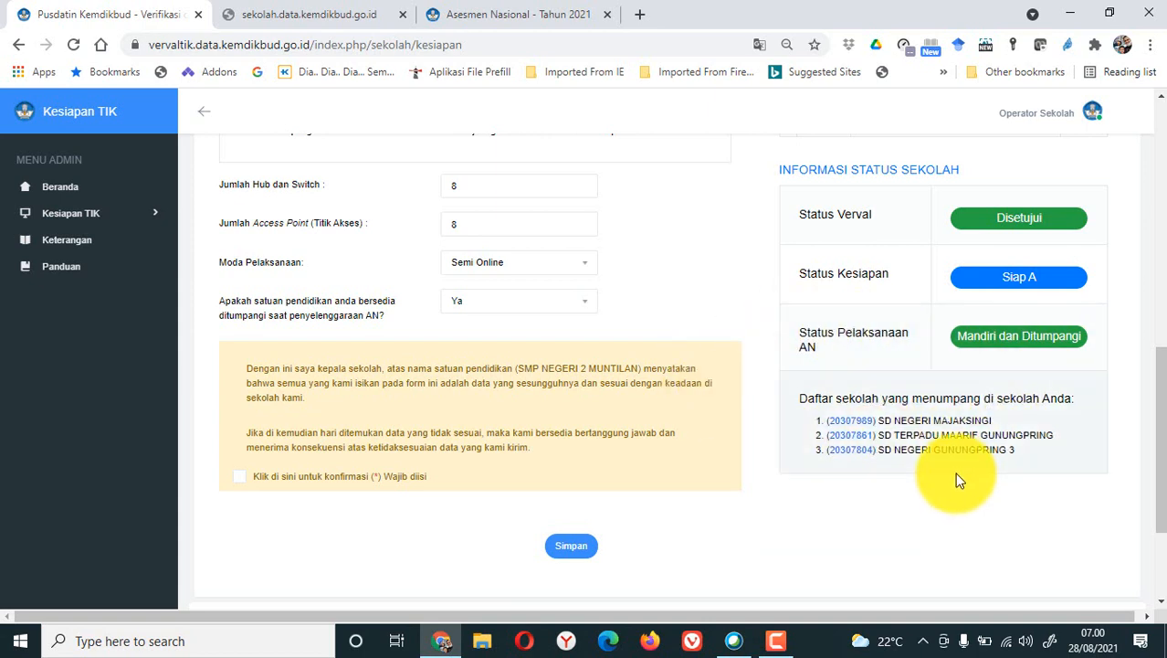
Step: Switch to the Asesmen Nasional 2021 site, view the school's account settings and close them without saving
left_click(522, 15)
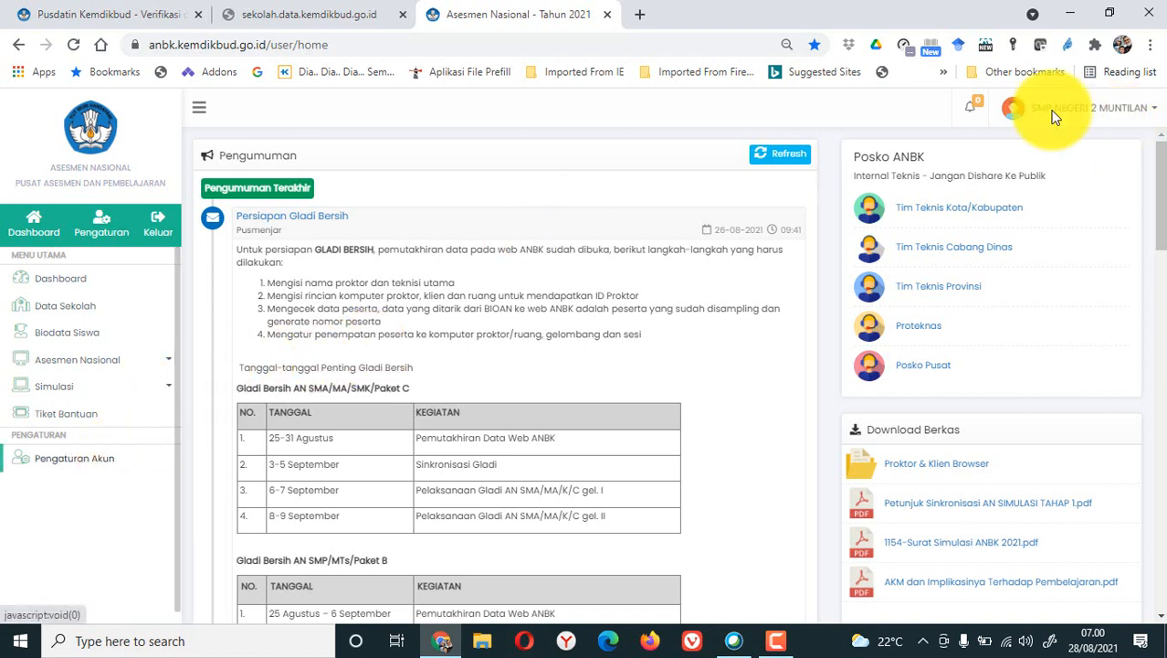
left_click(1096, 113)
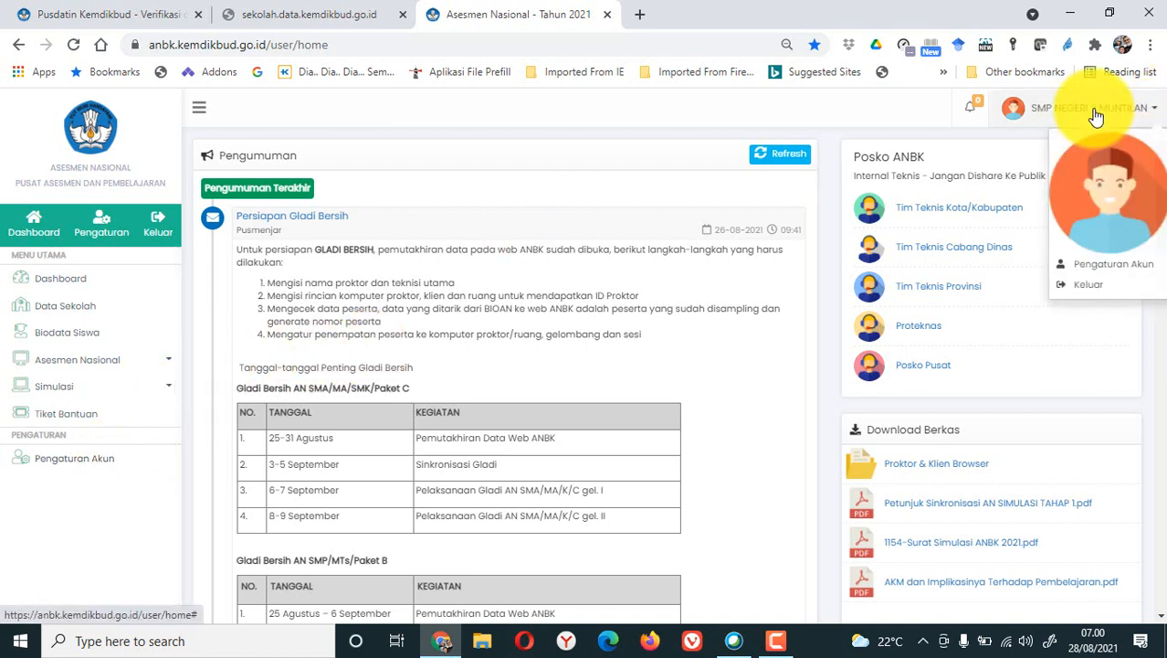
left_click(1076, 264)
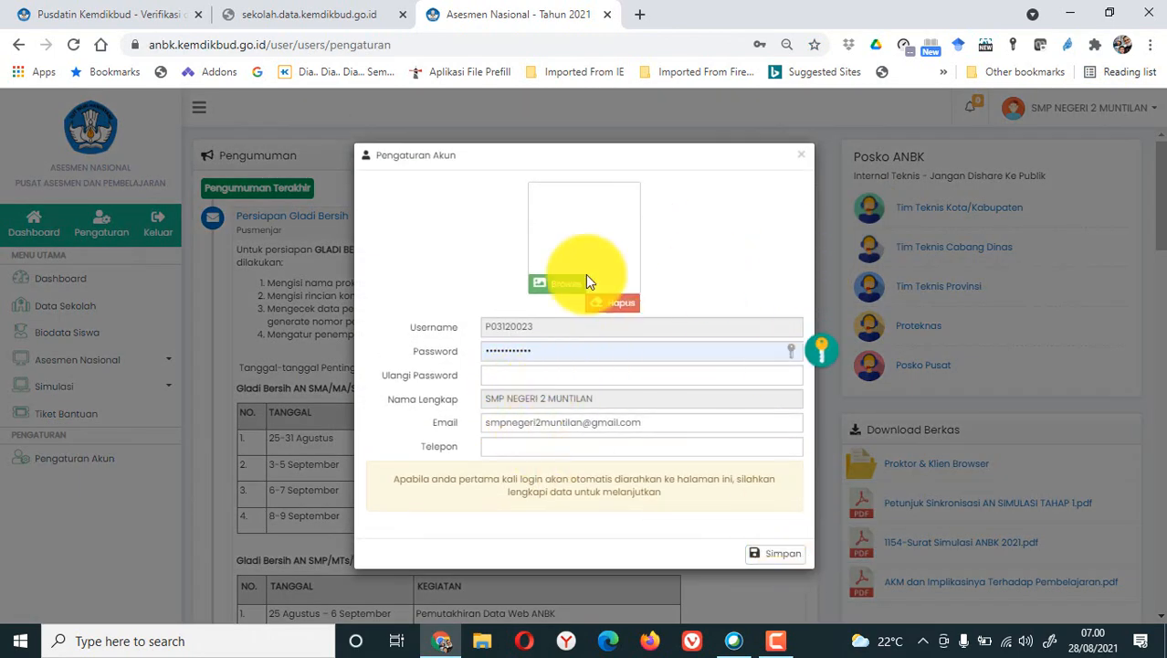
left_click(802, 154)
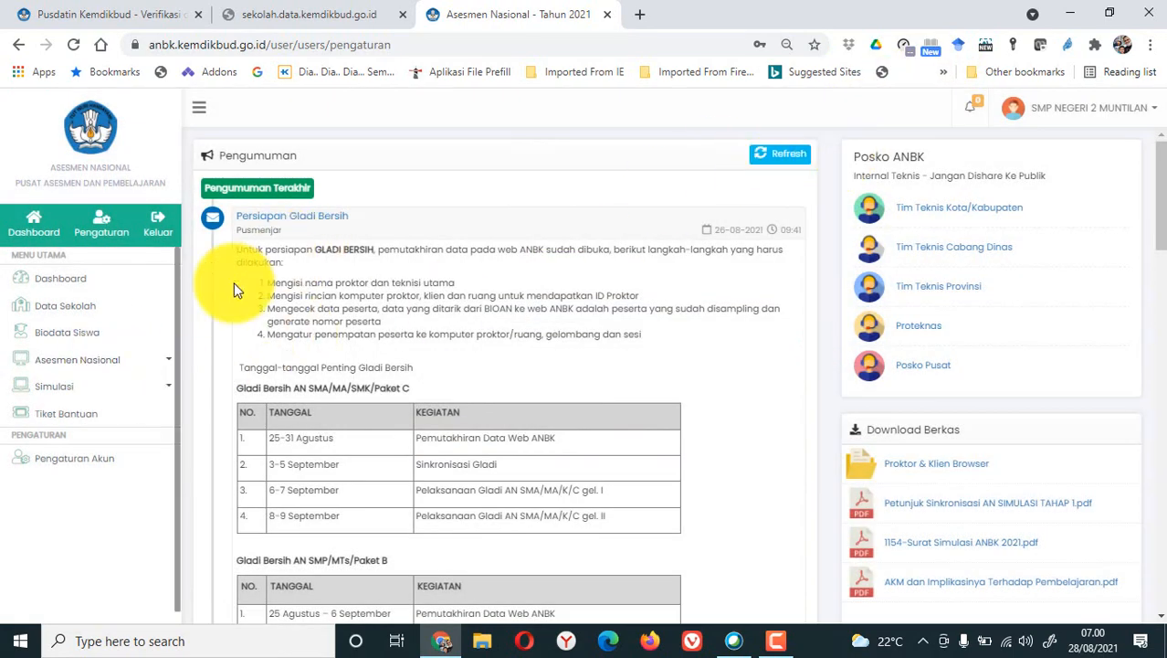
Step: Review the school data's identity, technical team and infrastructure sections
left_click(82, 315)
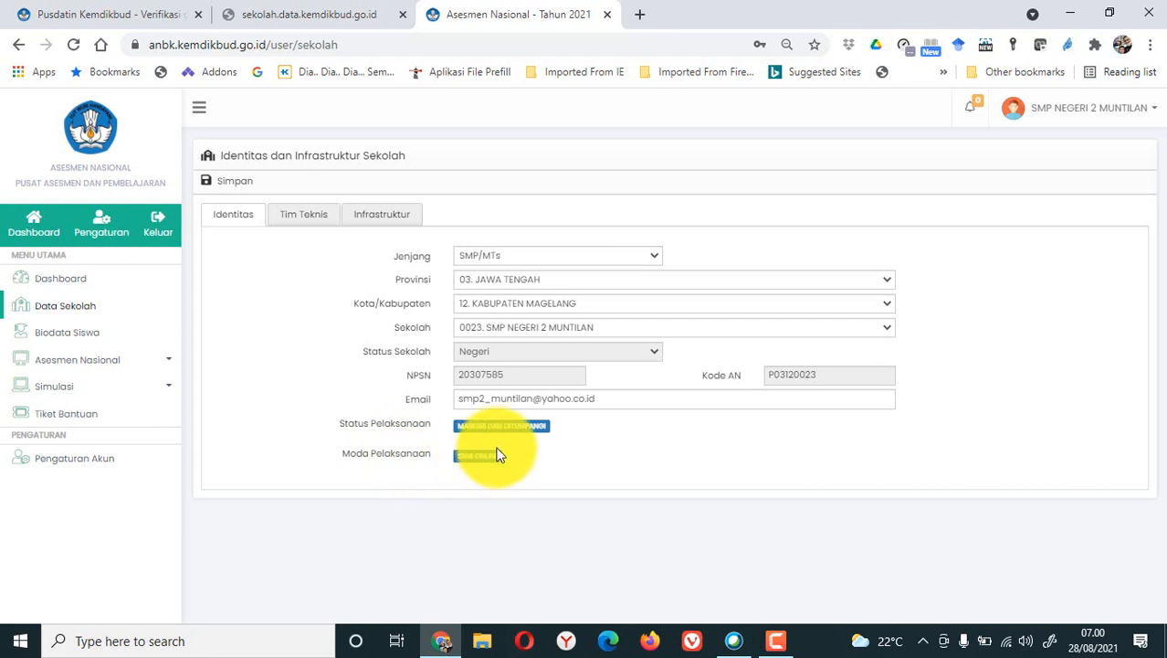
left_click(319, 222)
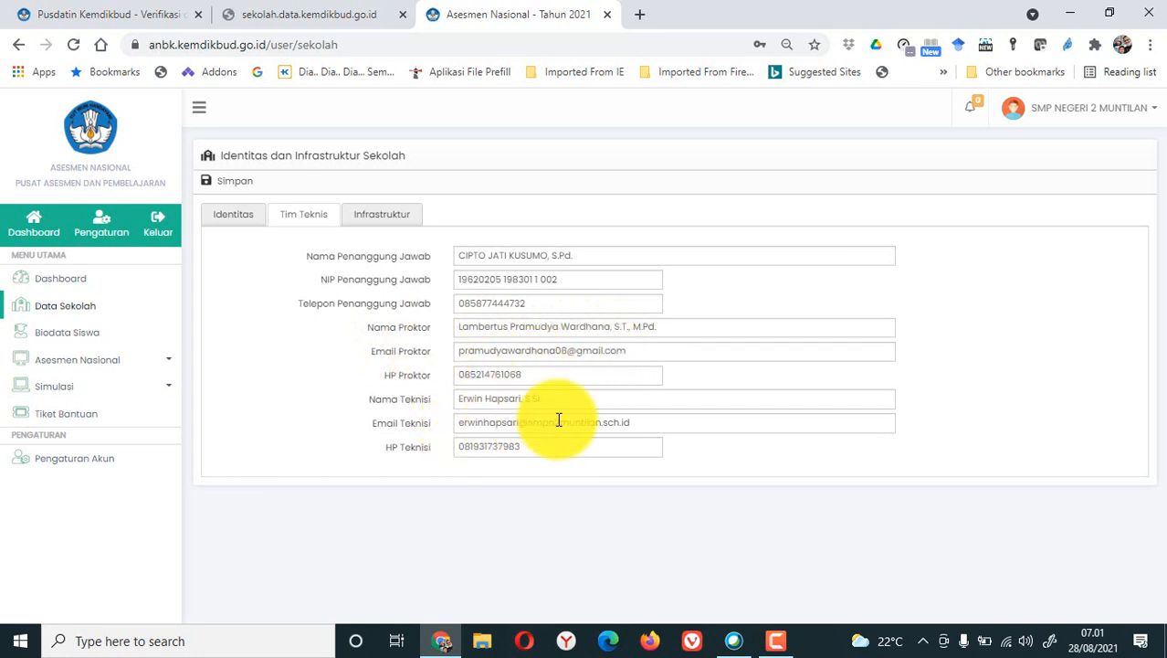
left_click(402, 220)
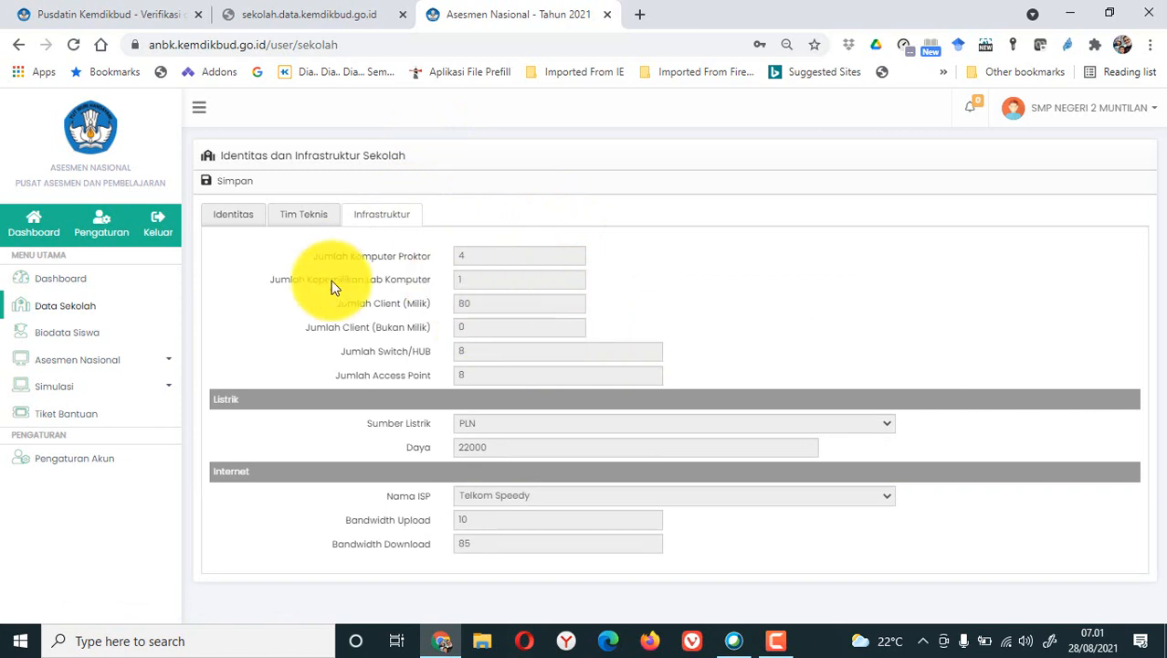
Step: Pull the student biodata from BIO-AN and close the completion notice
left_click(103, 334)
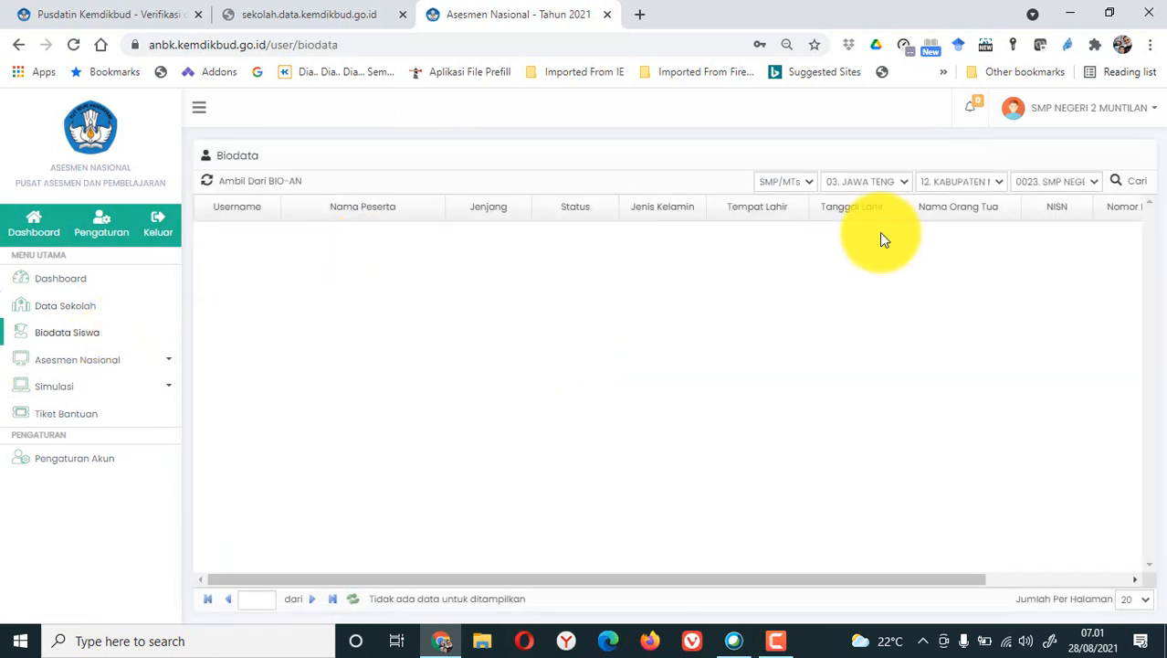
left_click(278, 181)
left_click(638, 403)
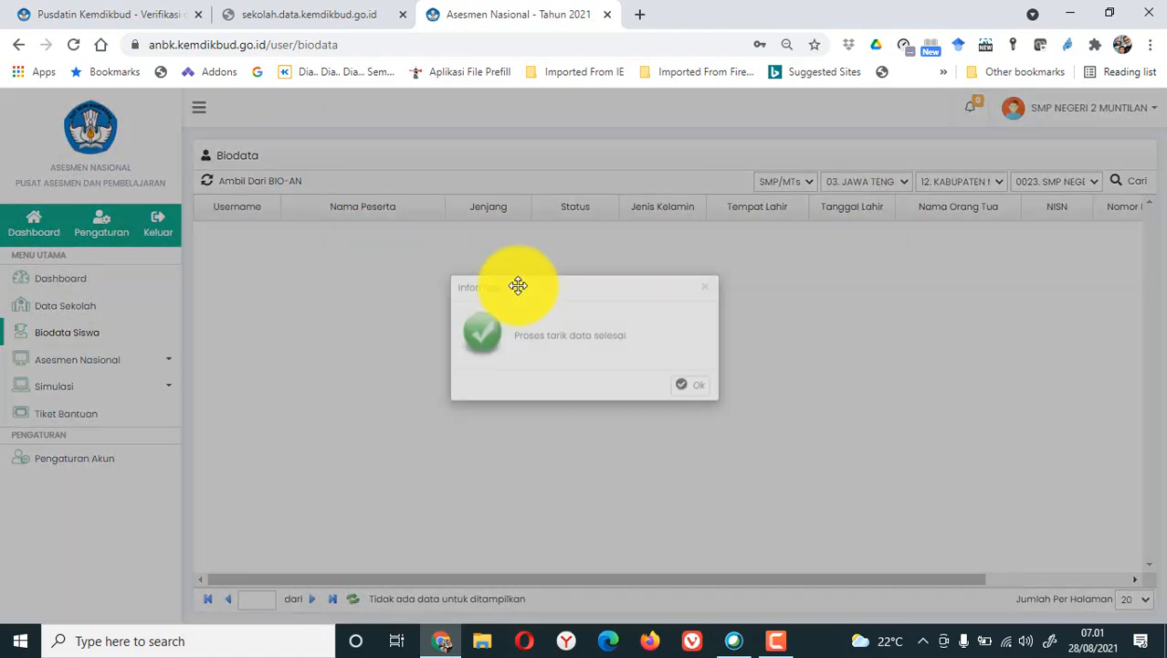
left_click(698, 405)
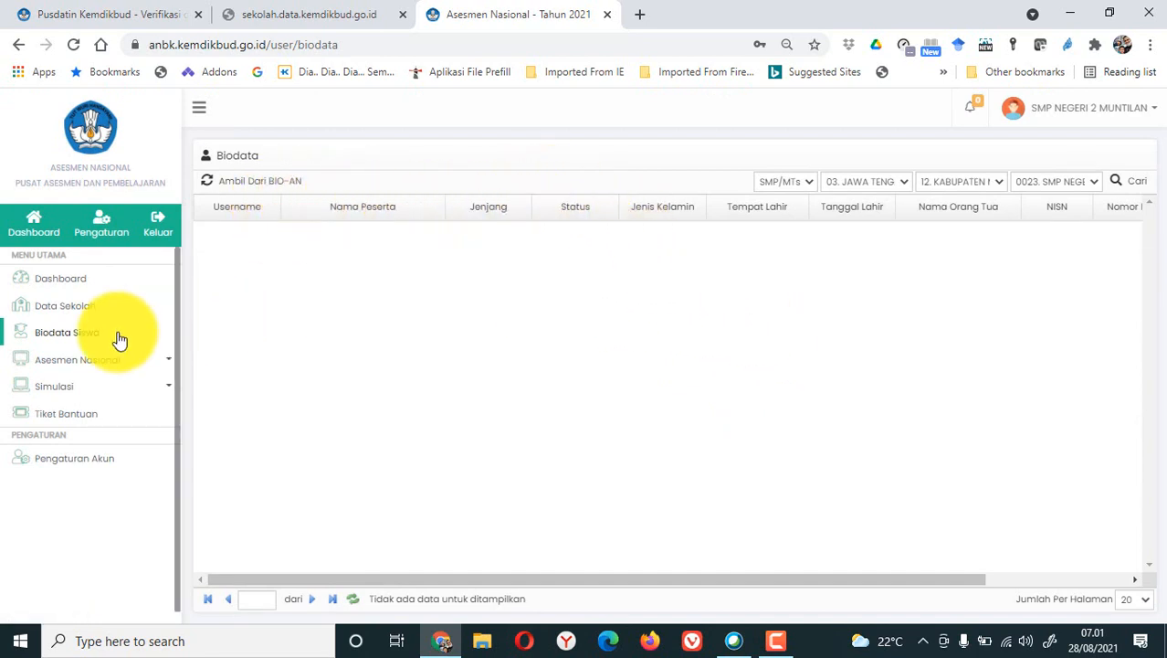
Step: Open the Asesmen Nasional proctor computer data and filter it to SMP/MTS participants
left_click(80, 363)
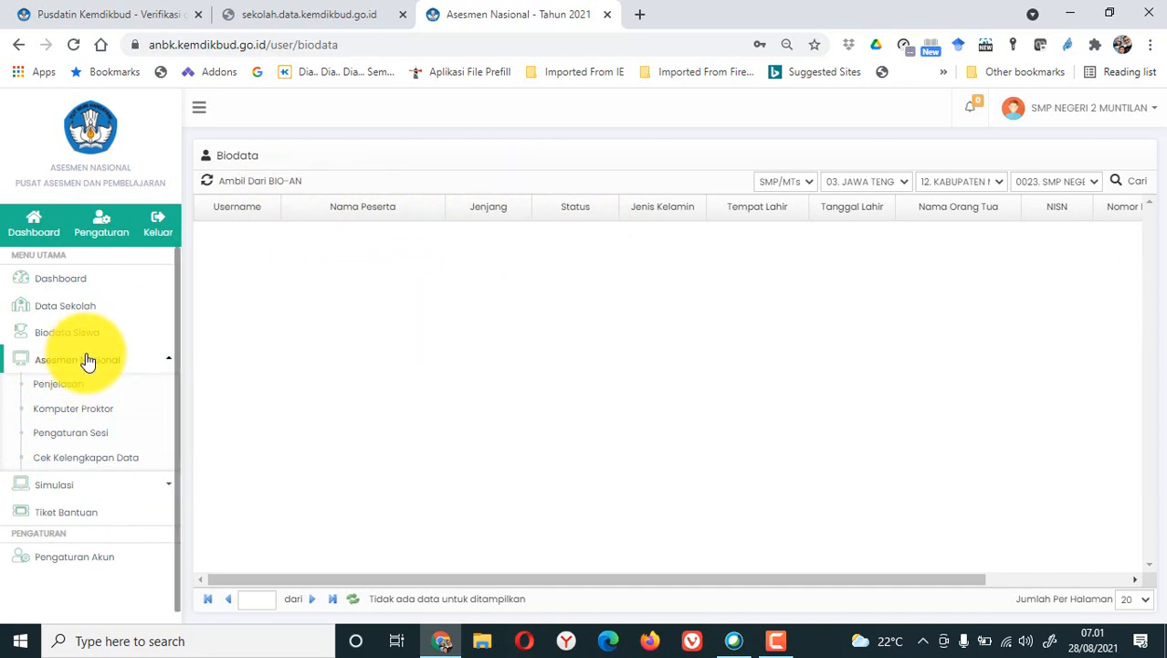
left_click(51, 390)
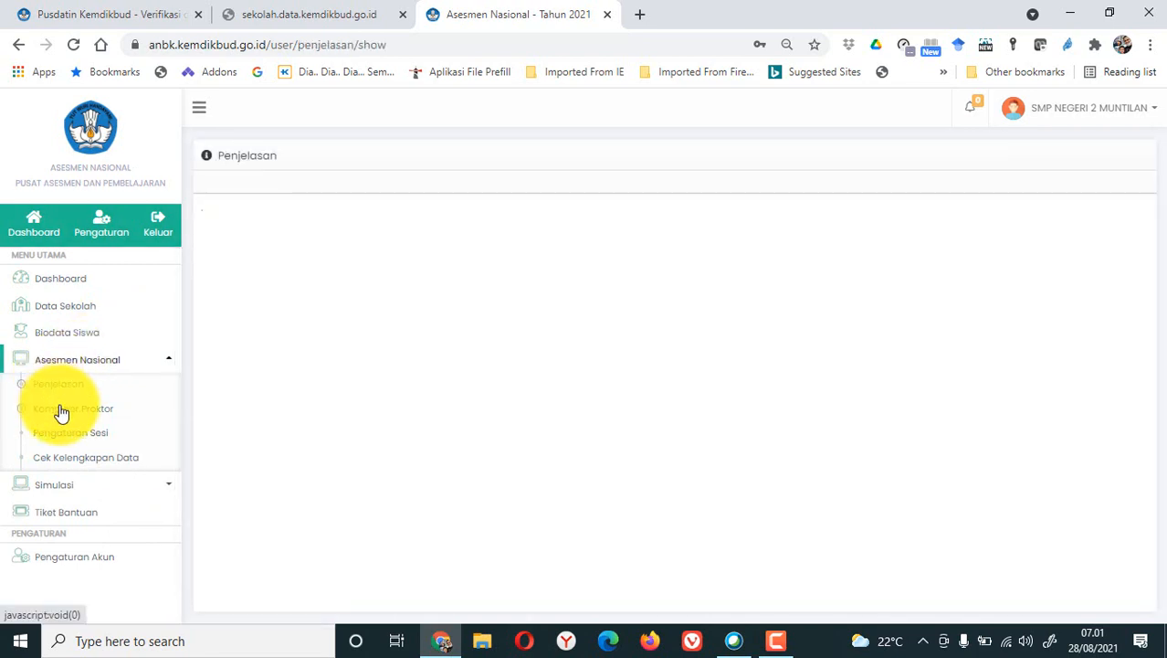
left_click(57, 408)
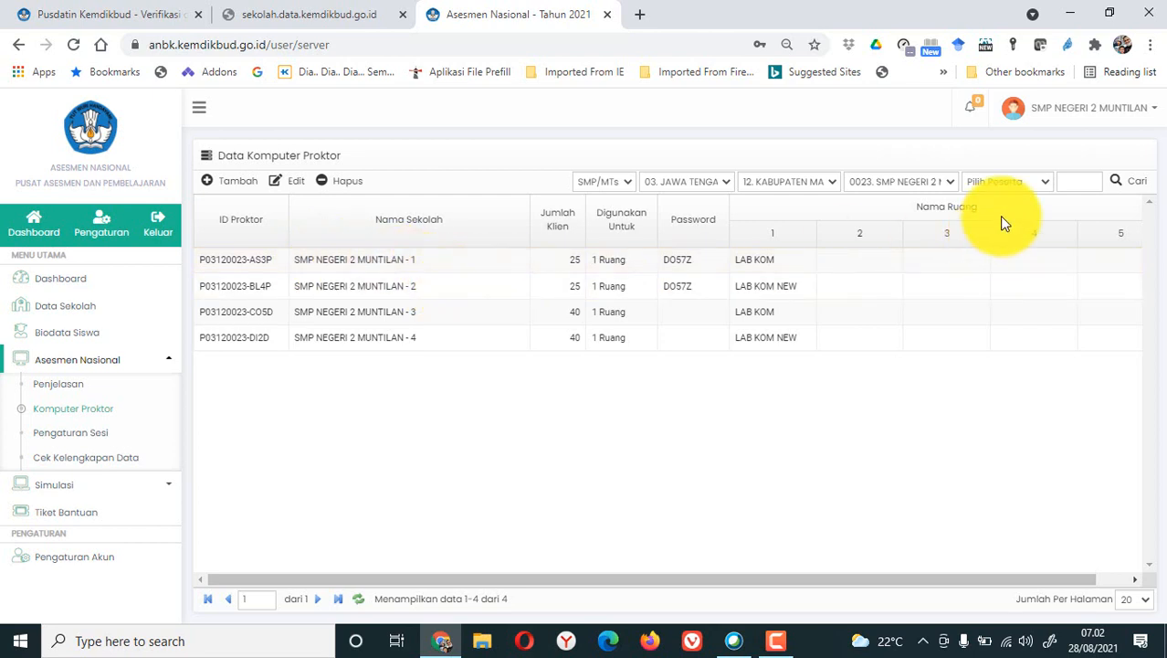
left_click(1039, 187)
left_click(1021, 229)
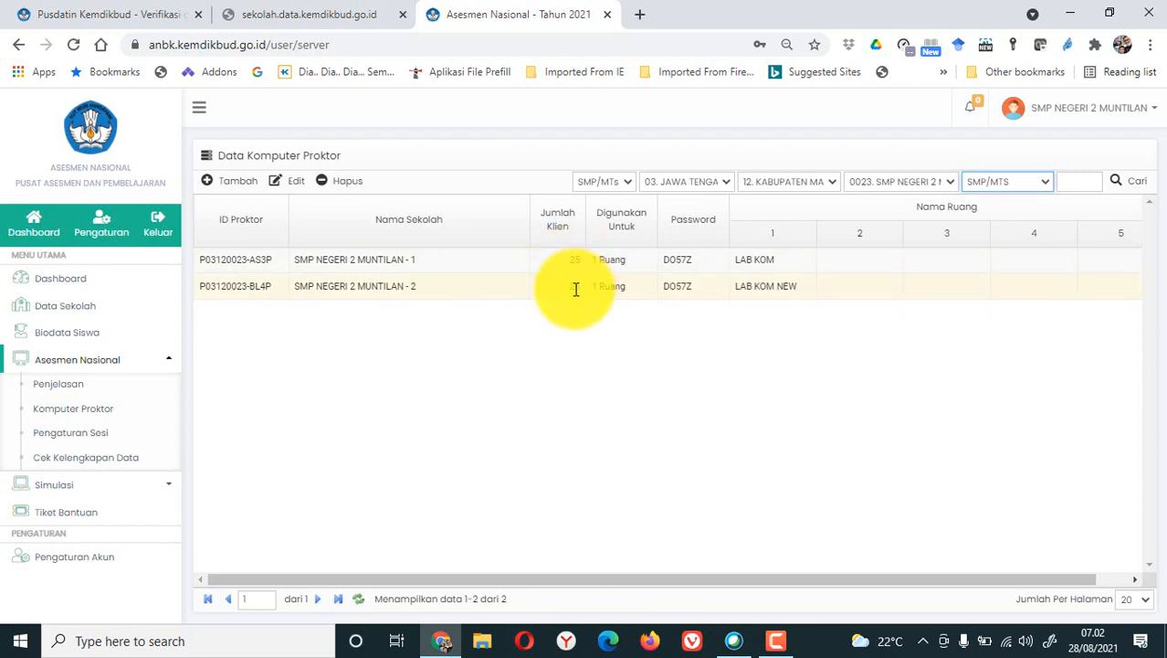
Step: Filter the proctor computer data to SD/MI participants and reset the participant filter to show all computers
left_click(1009, 183)
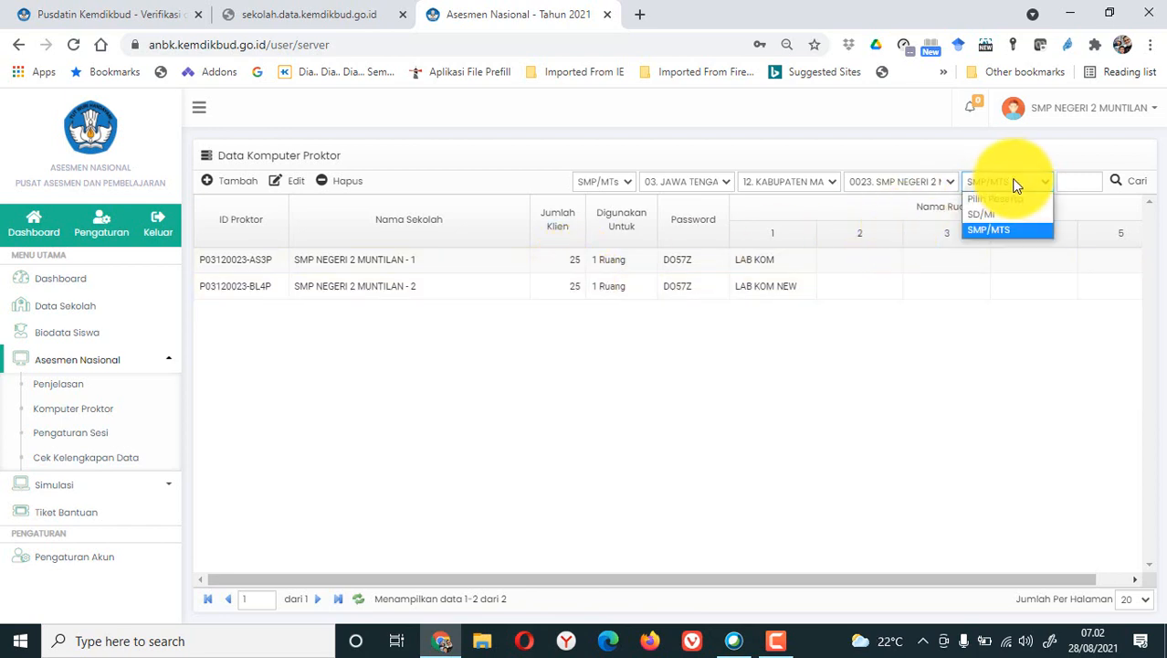
left_click(1014, 216)
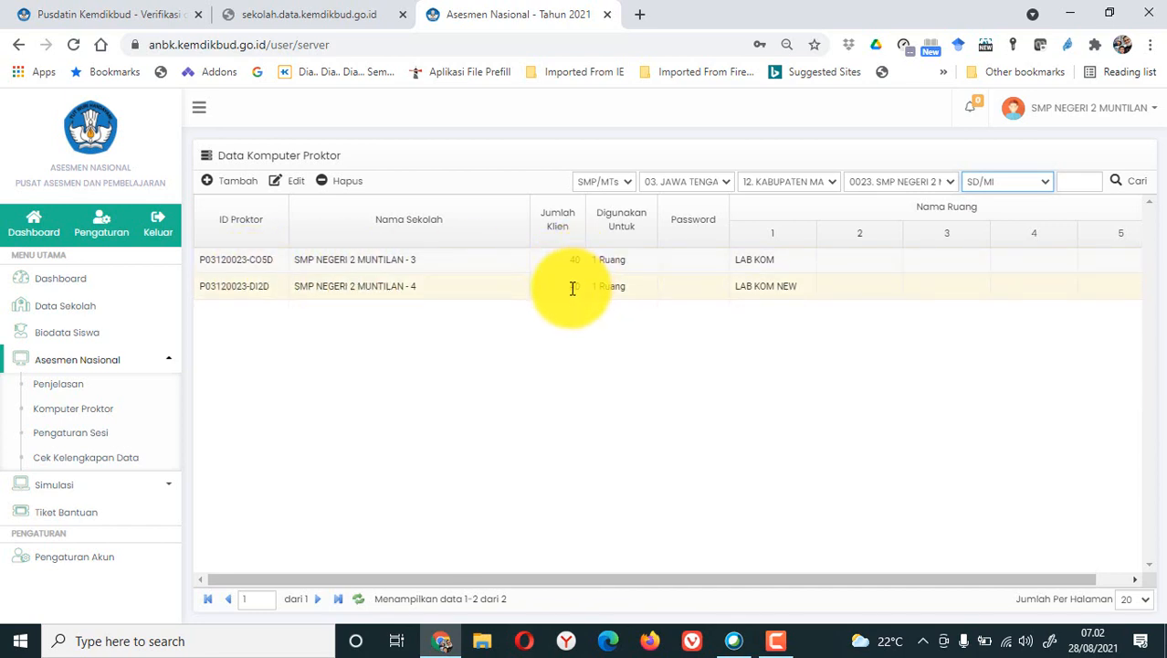
left_click(989, 179)
left_click(997, 199)
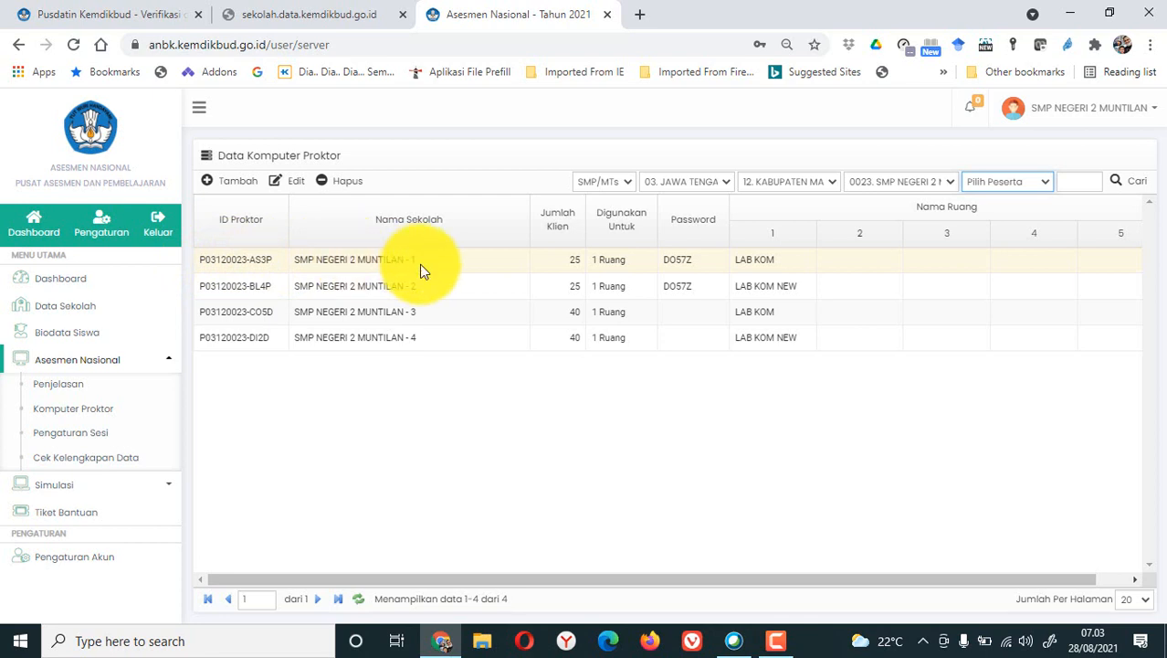
Step: Highlight the rows of proctor computers 3 and 4 and compare the SD/MI and SMP/MTS lists, ending with the SD/MI filter
left_click_drag(203, 262, 792, 351)
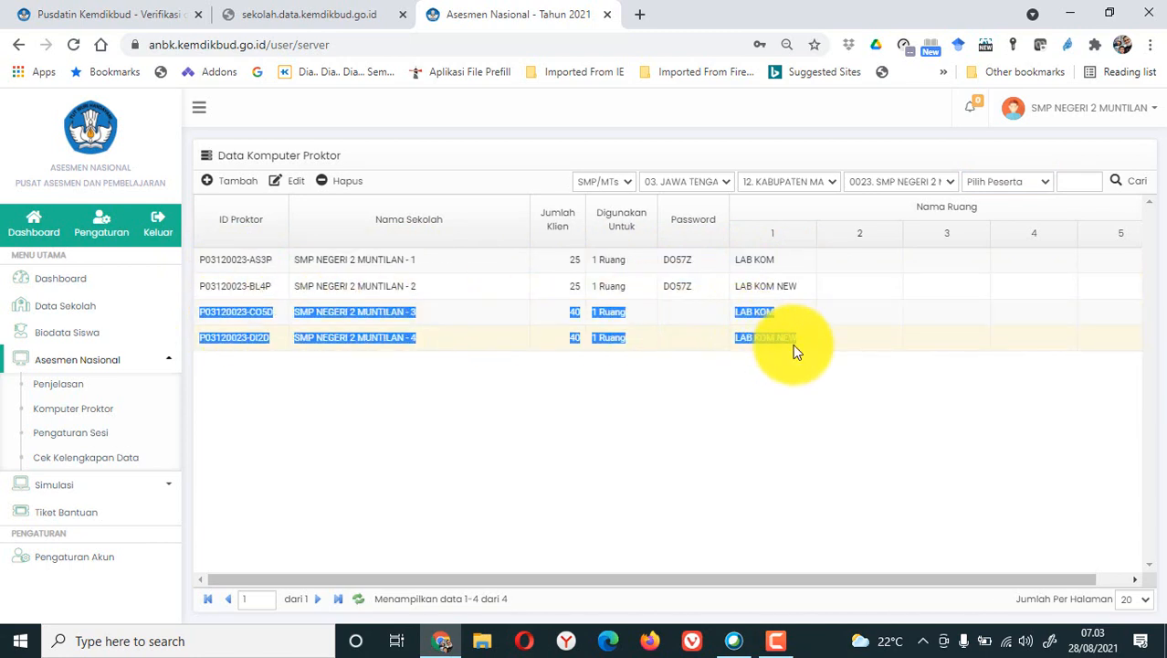
left_click(1012, 184)
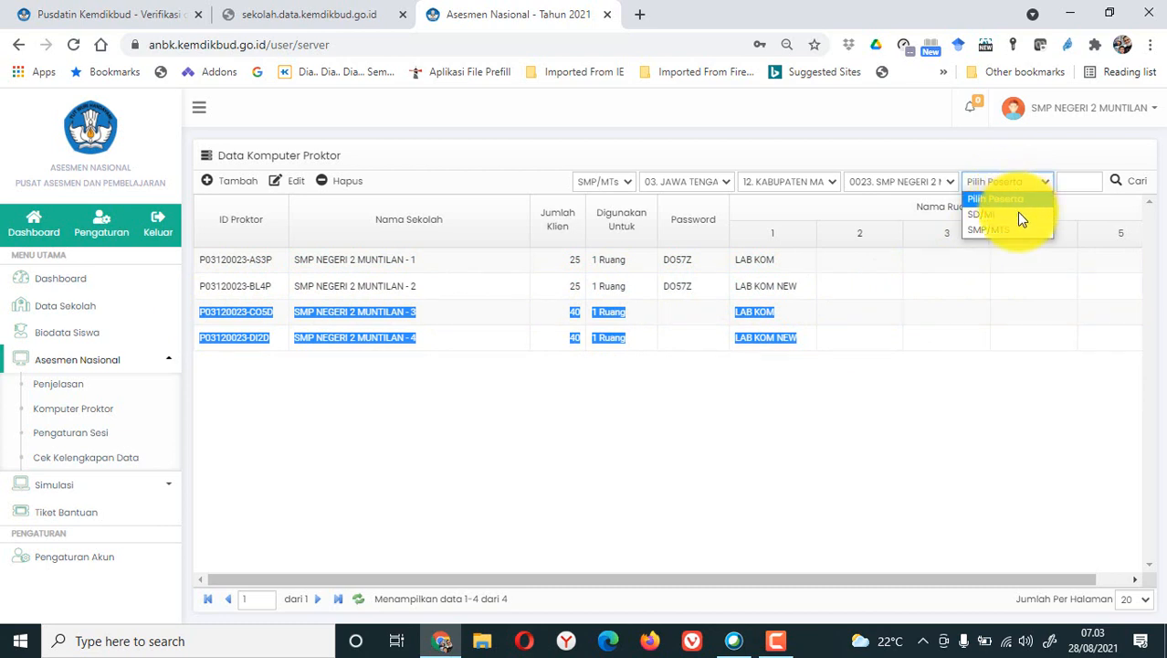
left_click(1020, 219)
left_click(1016, 185)
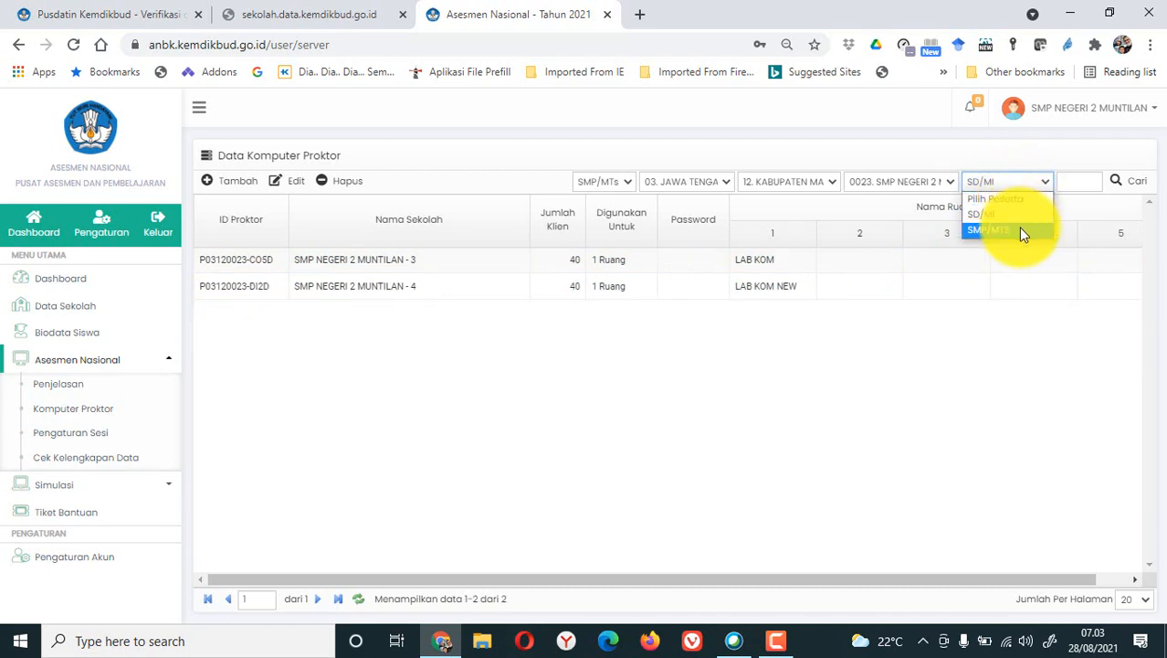
left_click(1021, 229)
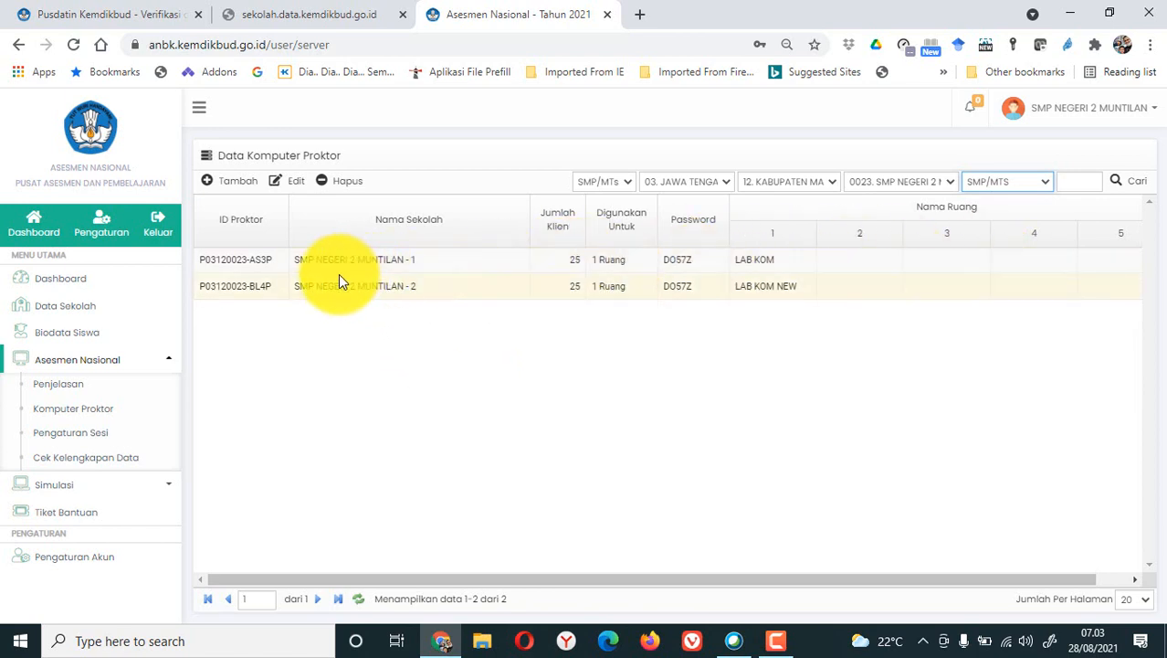
left_click(1013, 187)
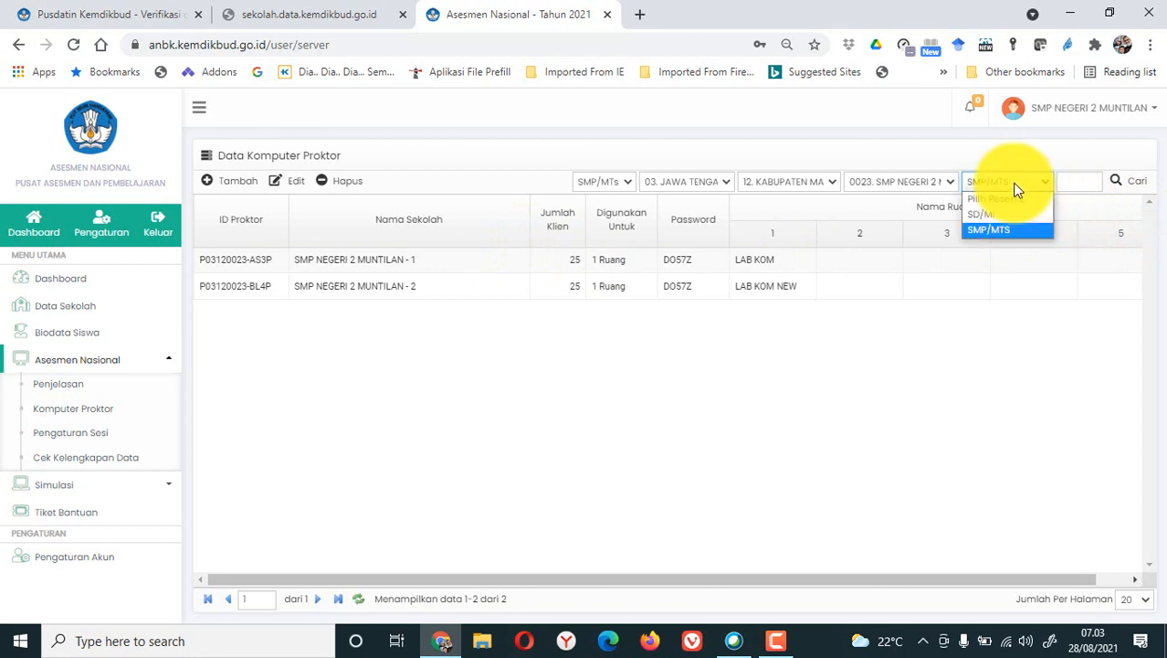
left_click(1002, 212)
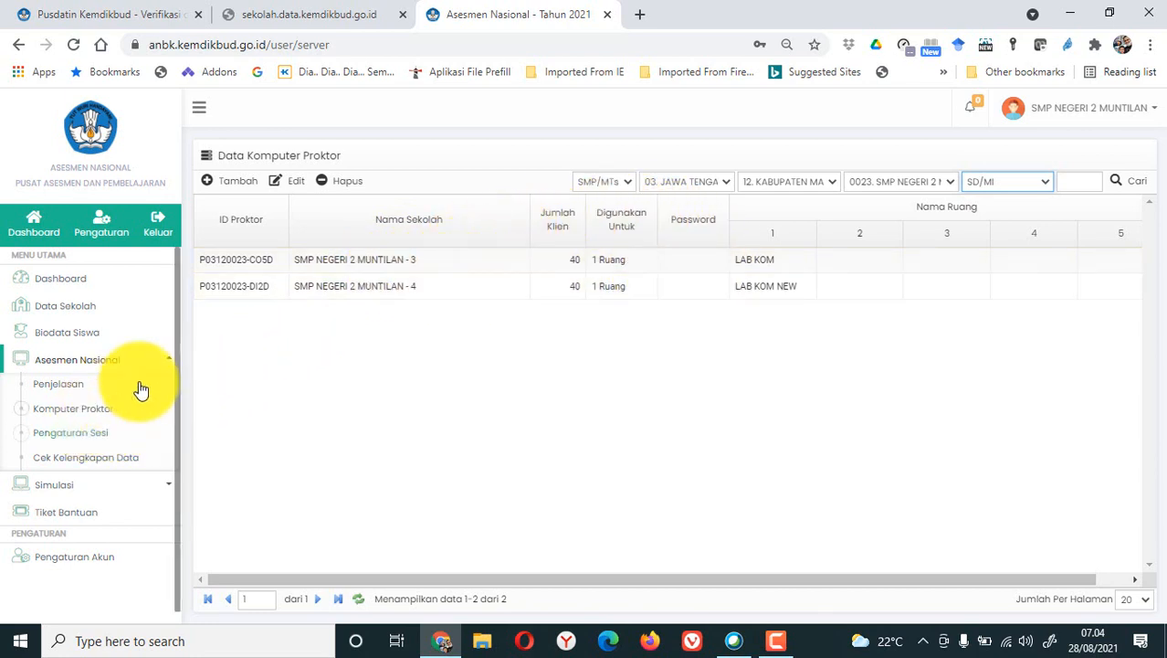
Step: Open the Asesmen Nasional session settings and check the participant list filtered to SMP/MTS and to SD/MI
left_click(103, 434)
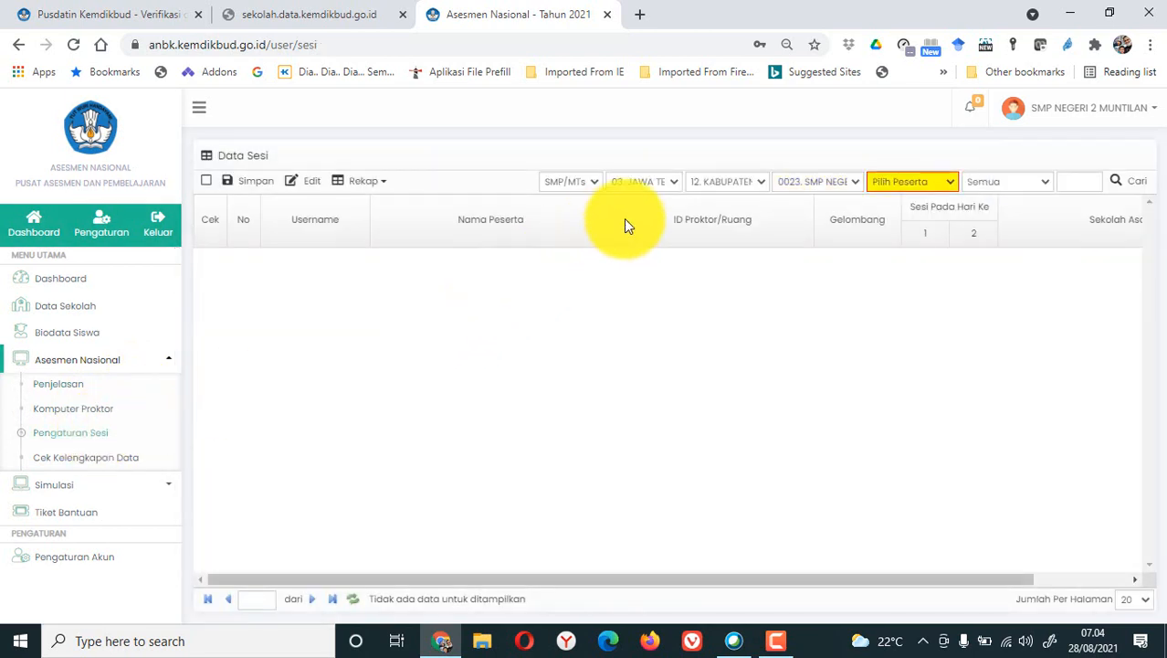
left_click(925, 182)
left_click(895, 229)
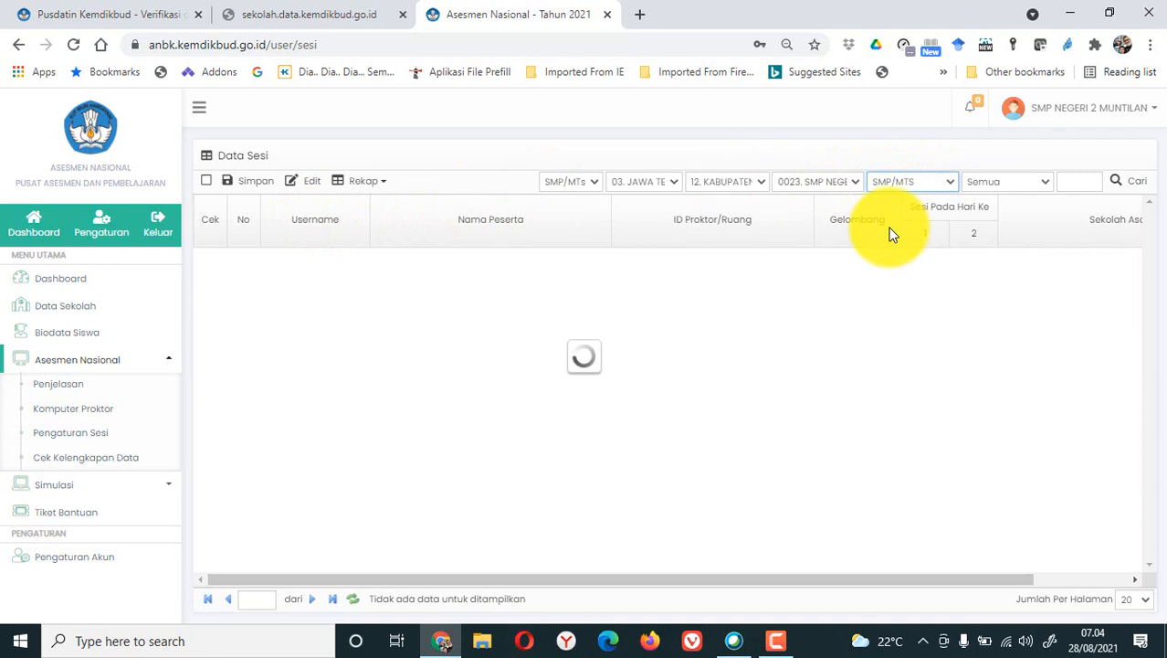
left_click(925, 182)
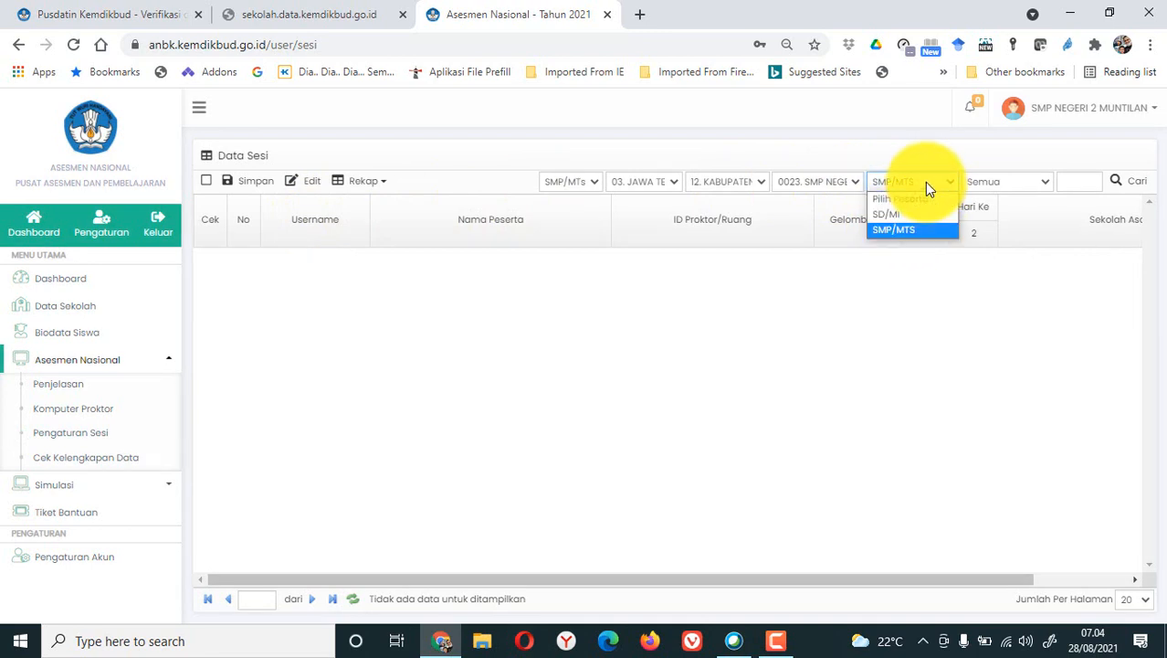
left_click(909, 214)
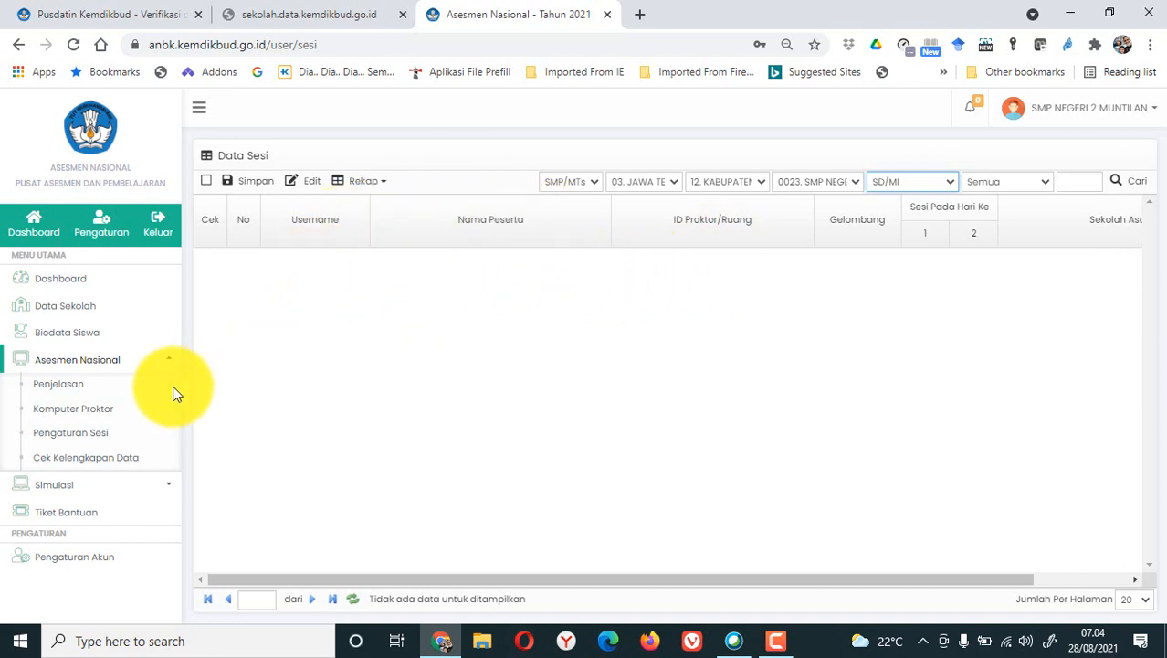
Step: Open the Asesmen Nasional data completeness check and filter it to SMP/MTS participants
left_click(90, 459)
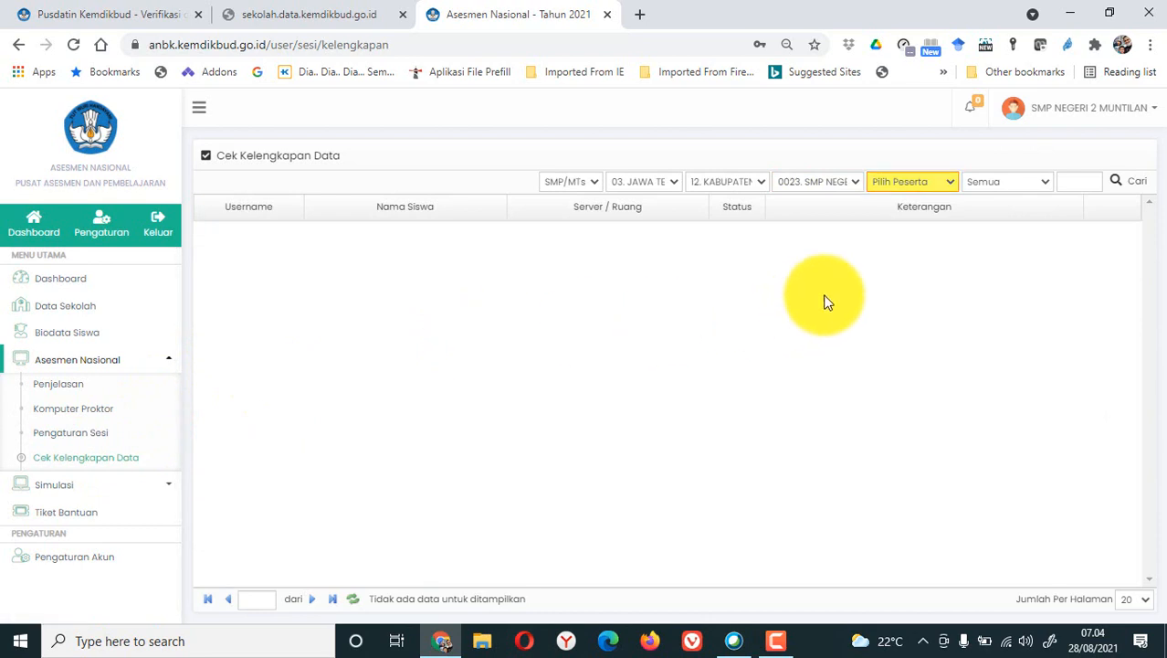
left_click(946, 183)
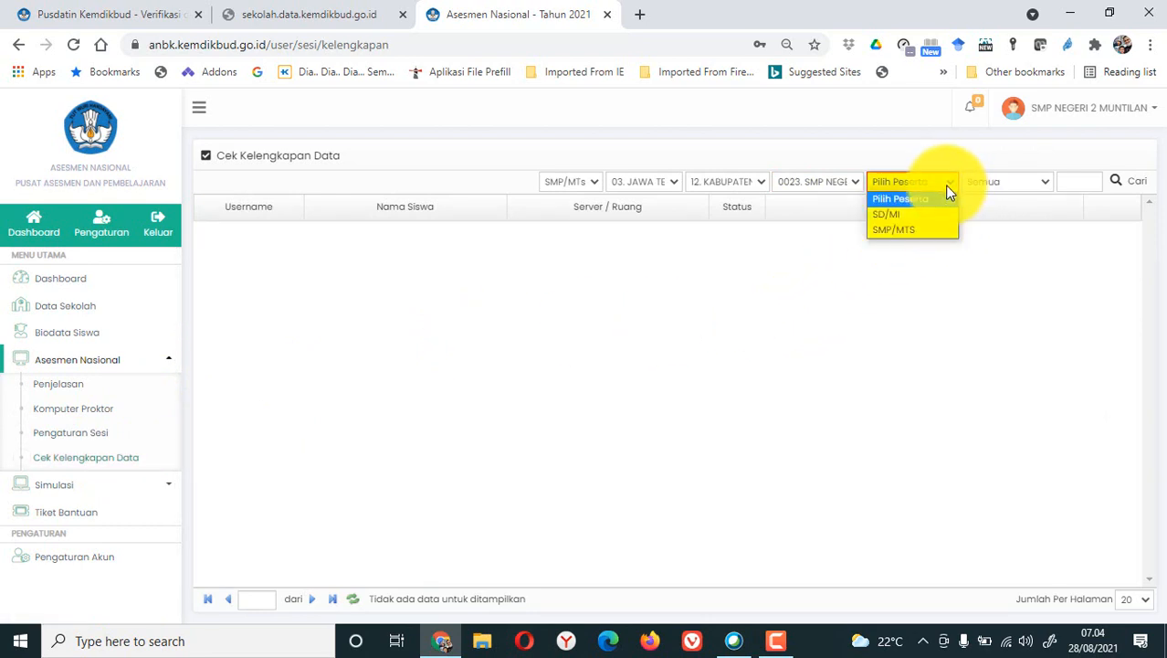
left_click(921, 232)
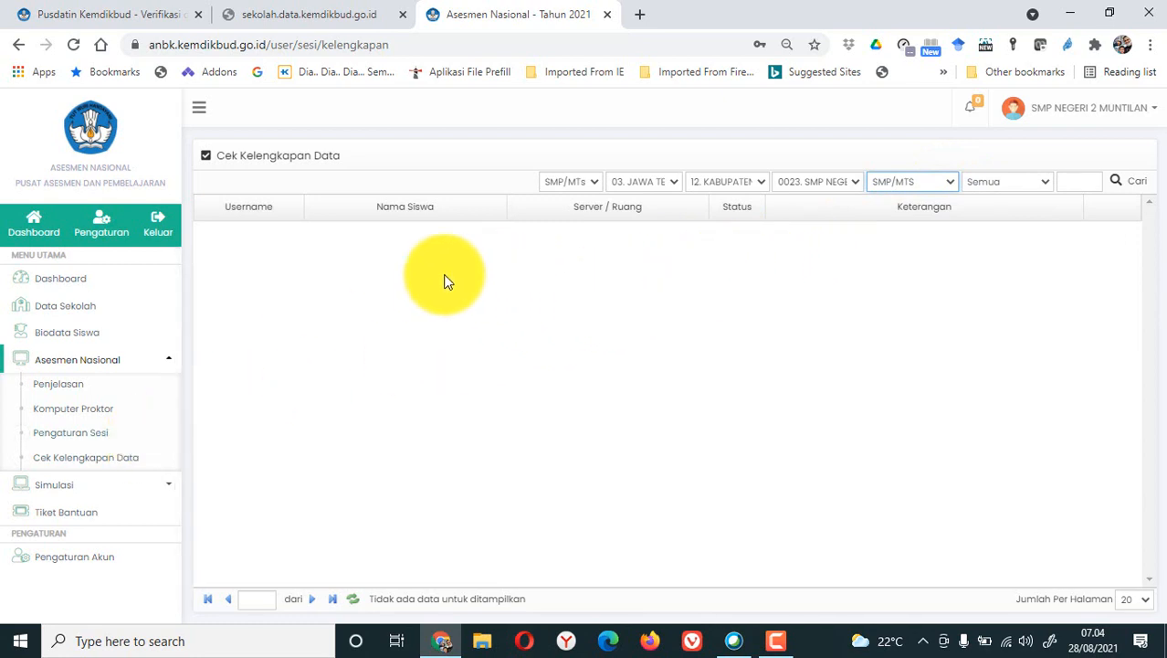
Step: Open the simulation schedule, unlock its date for changing to view the available Periode 2 dates, and close it without saving
left_click(71, 490)
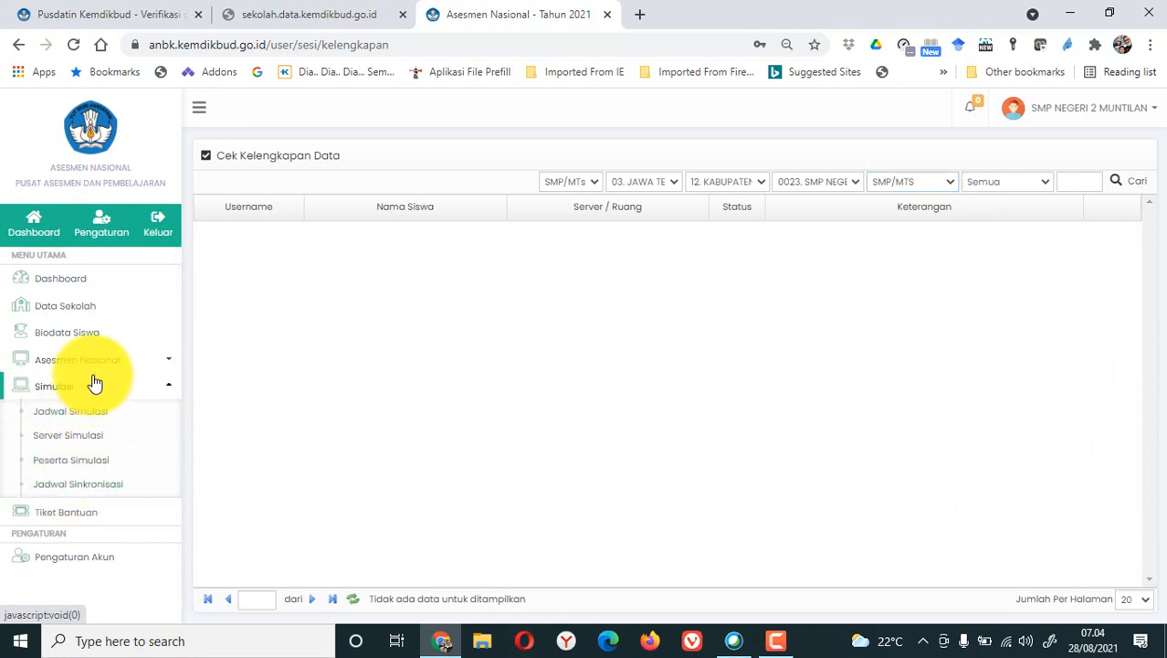
left_click(76, 415)
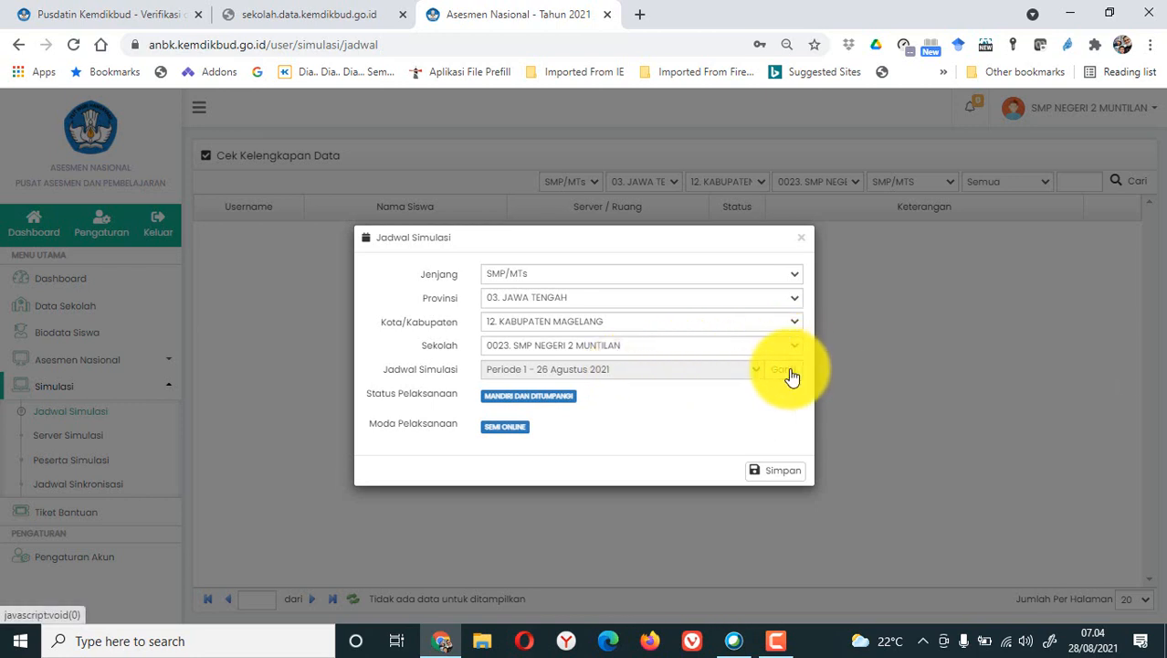
left_click(791, 374)
left_click(755, 371)
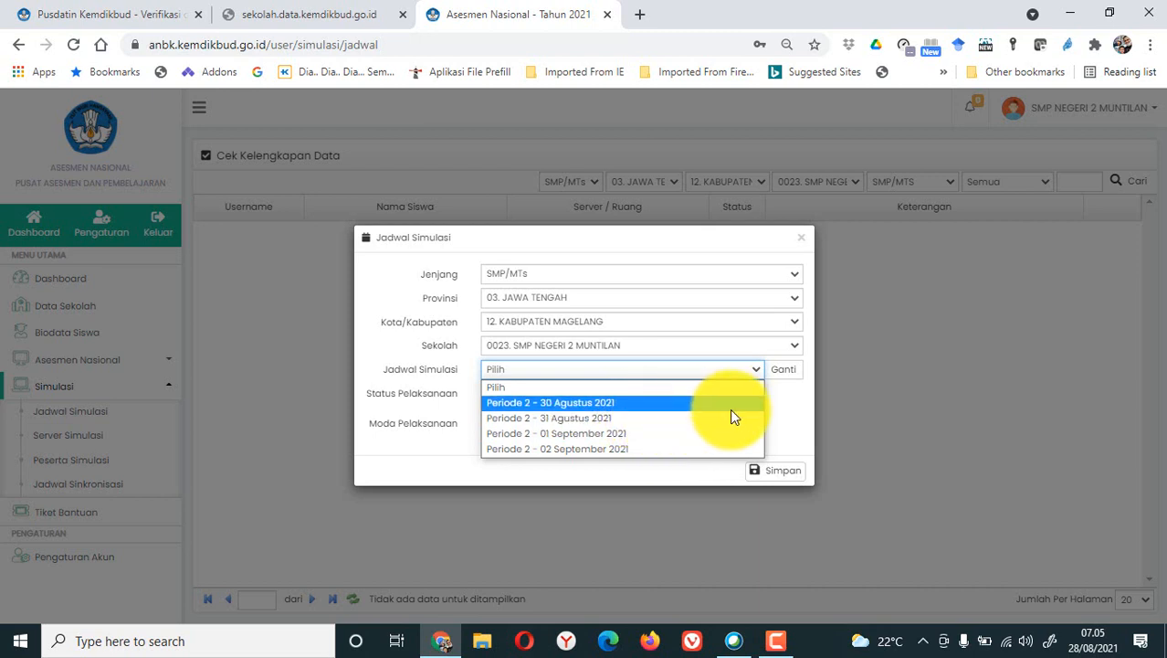
left_click(778, 408)
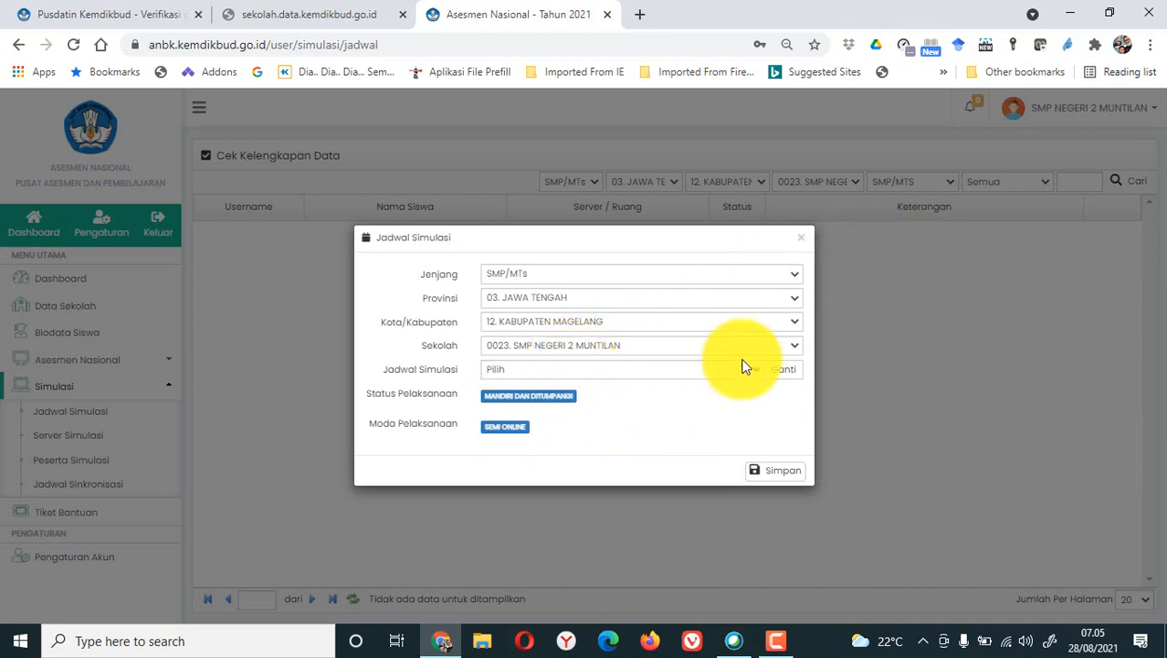
left_click(801, 241)
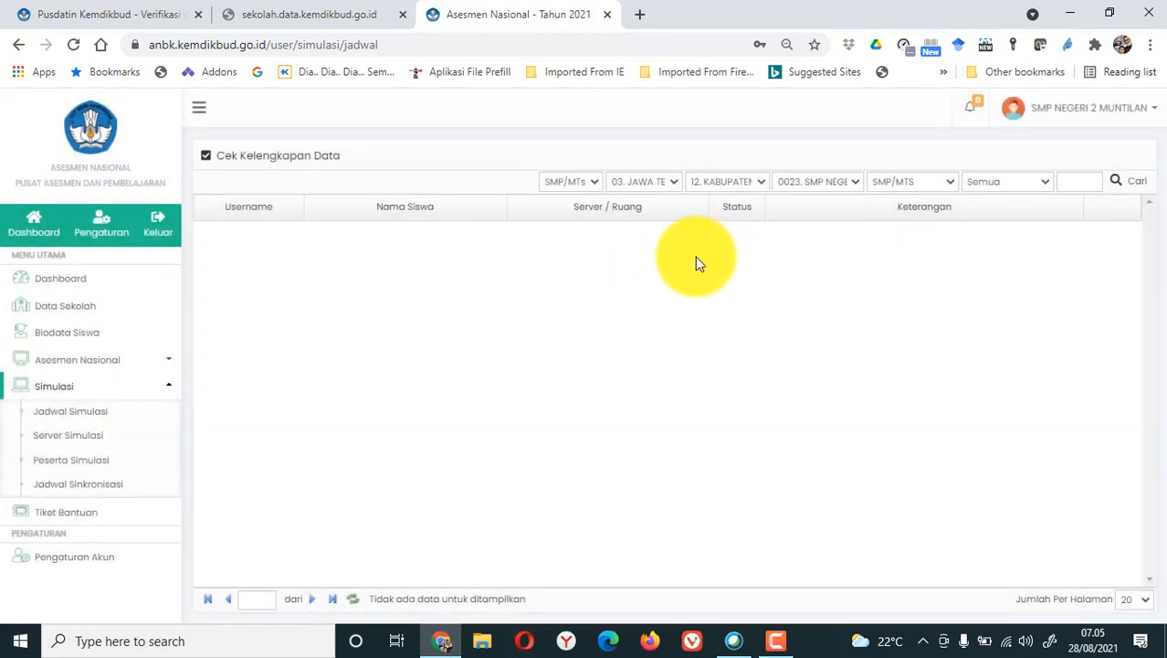
Step: Highlight all rows of the simulation proctor computer data and compare them with the Asesmen Nasional proctor computers filtered to SMP/MTS
left_click(62, 436)
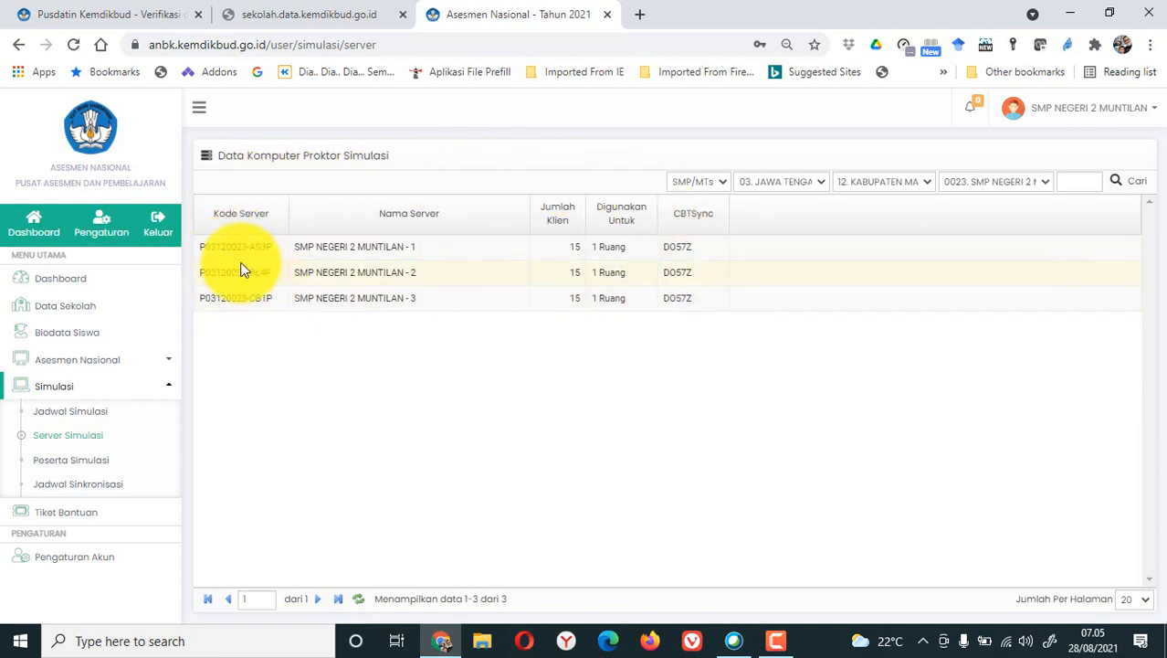
left_click_drag(203, 243, 703, 329)
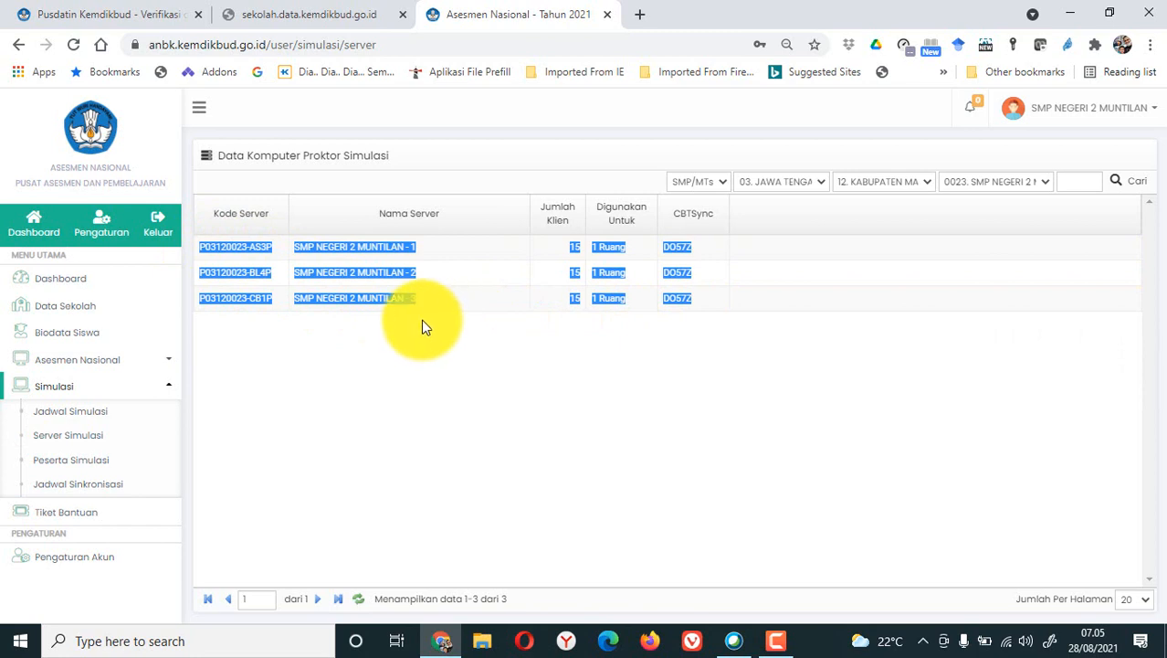
left_click(137, 362)
left_click(94, 411)
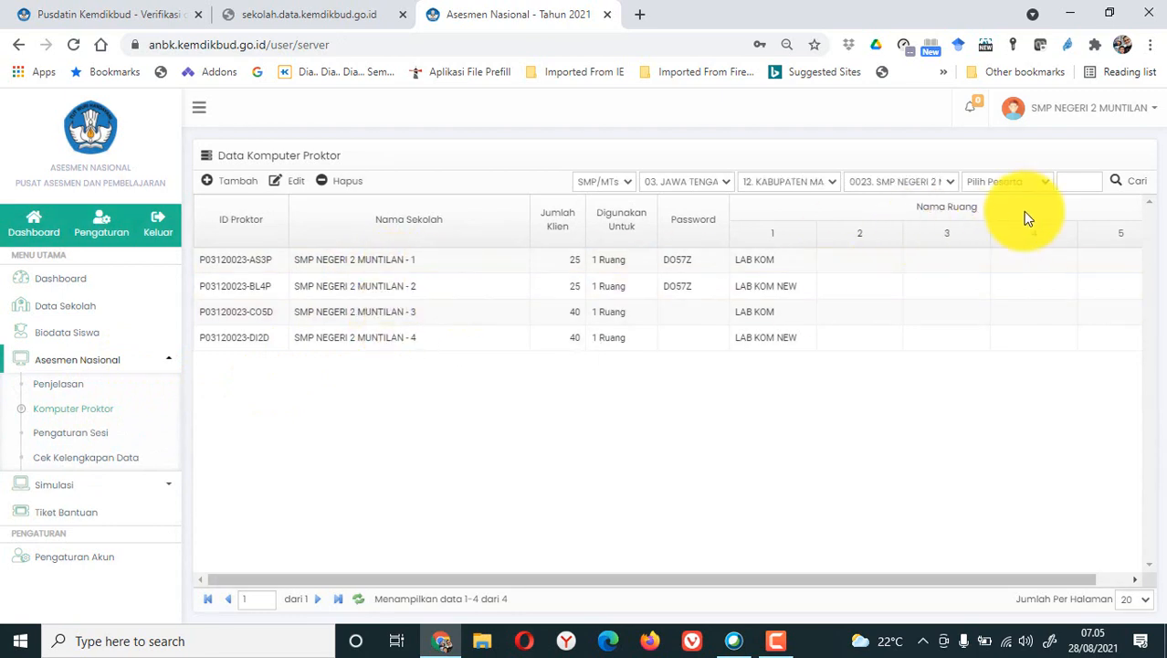
left_click(1016, 187)
left_click(1003, 227)
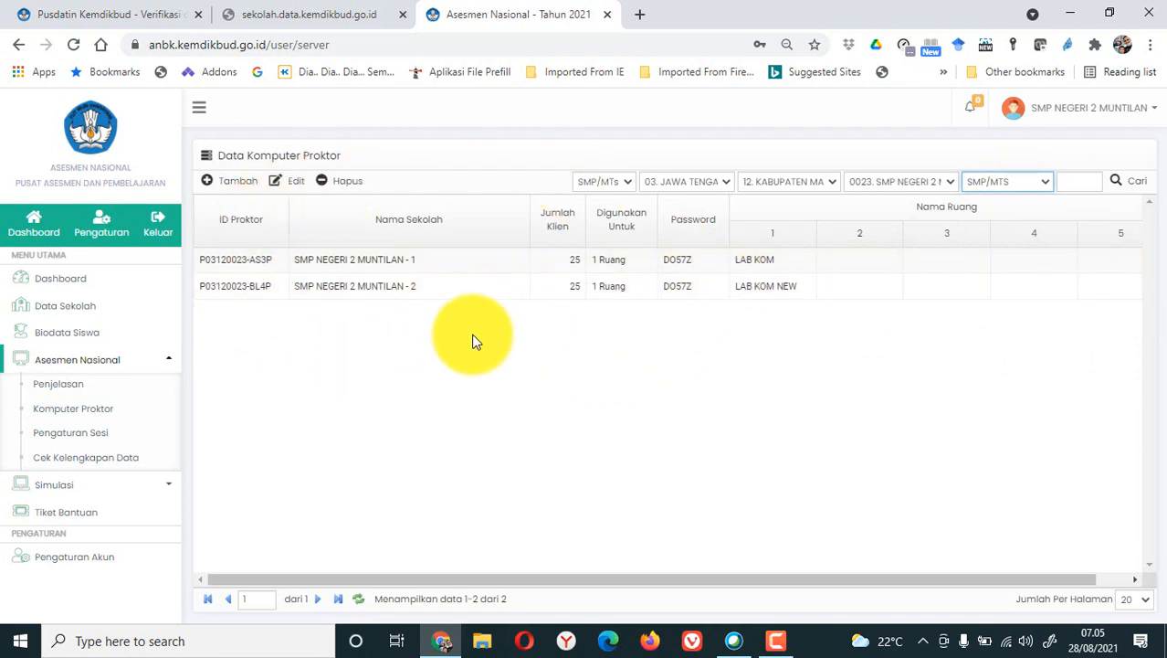
Step: Return to the simulation proctor computer data, and view the simulation participants' login card printing form before closing it without printing
left_click(57, 485)
left_click(82, 436)
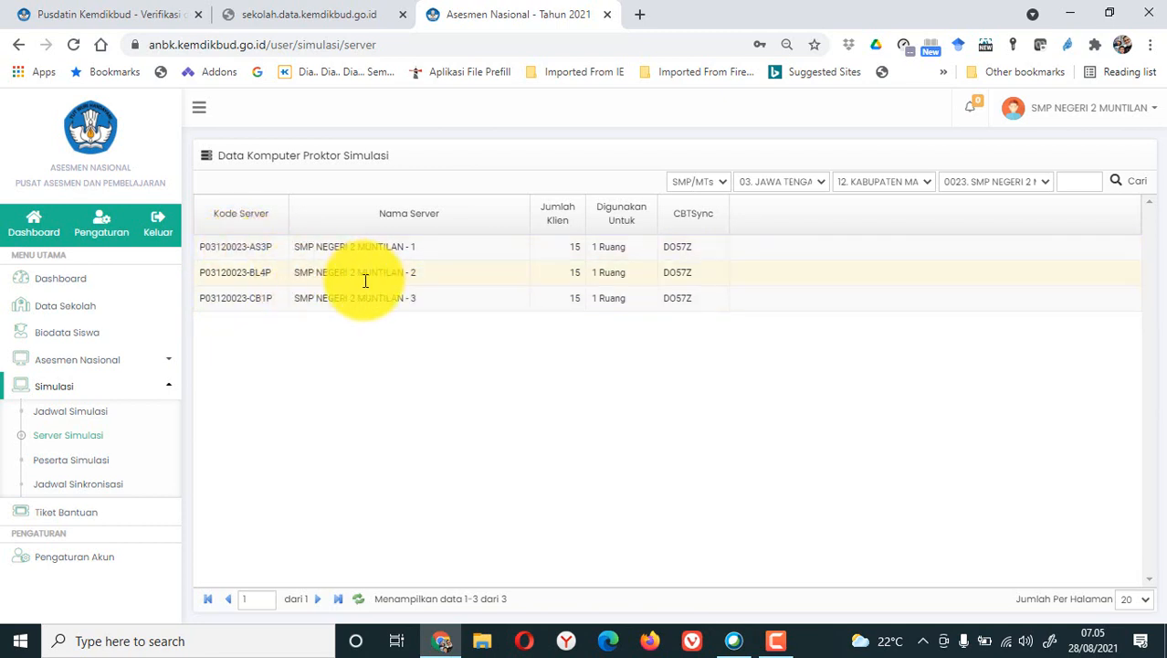
left_click(111, 460)
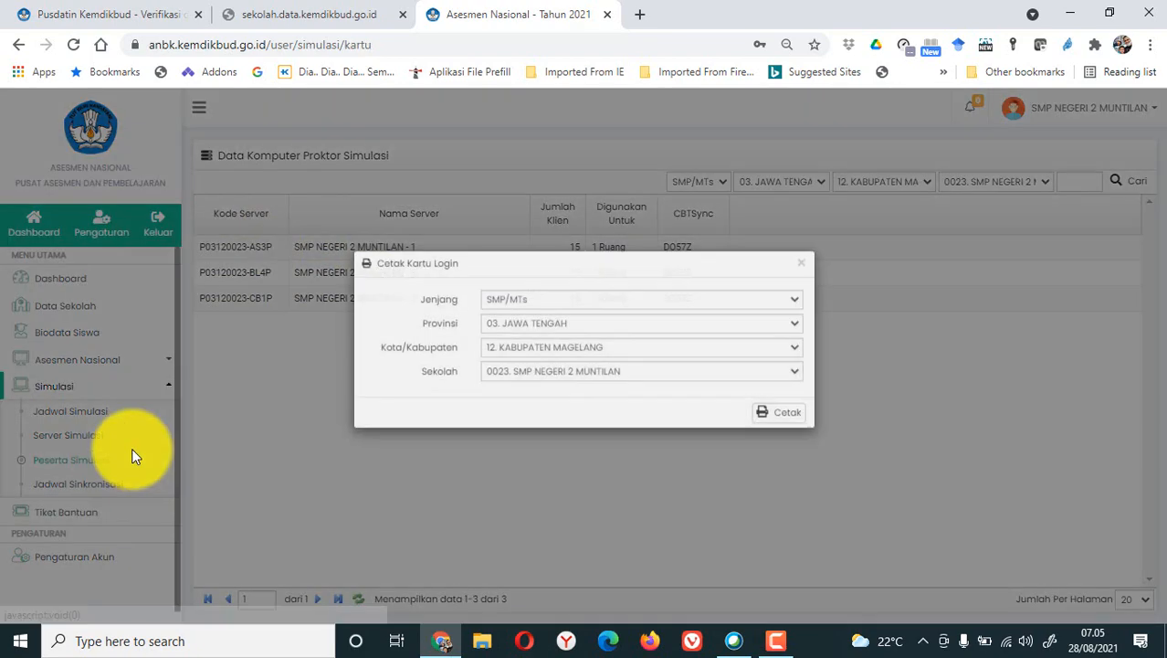
left_click(800, 280)
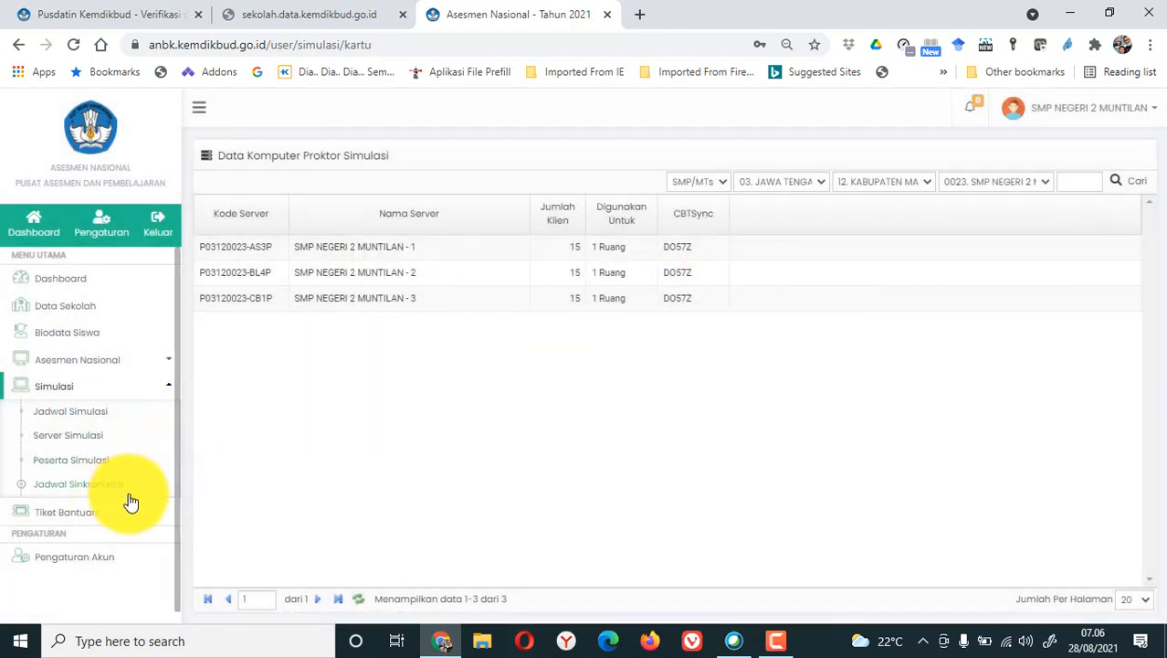
Step: View the simulation synchronization schedule and open the help ticket list
left_click(125, 499)
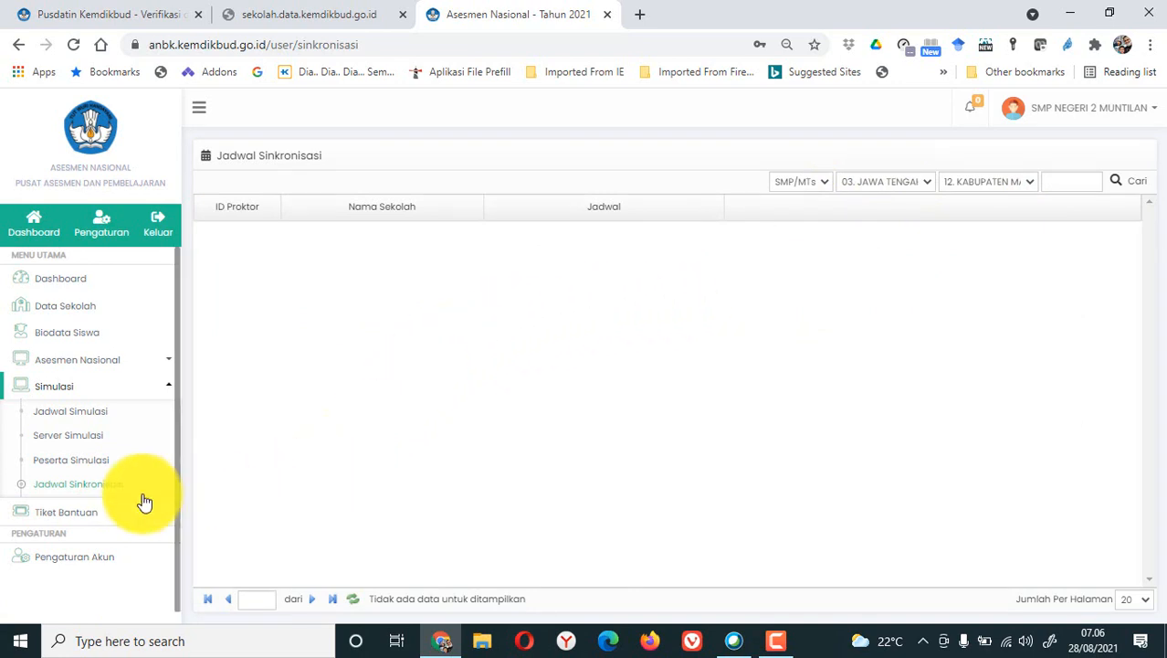
left_click(66, 511)
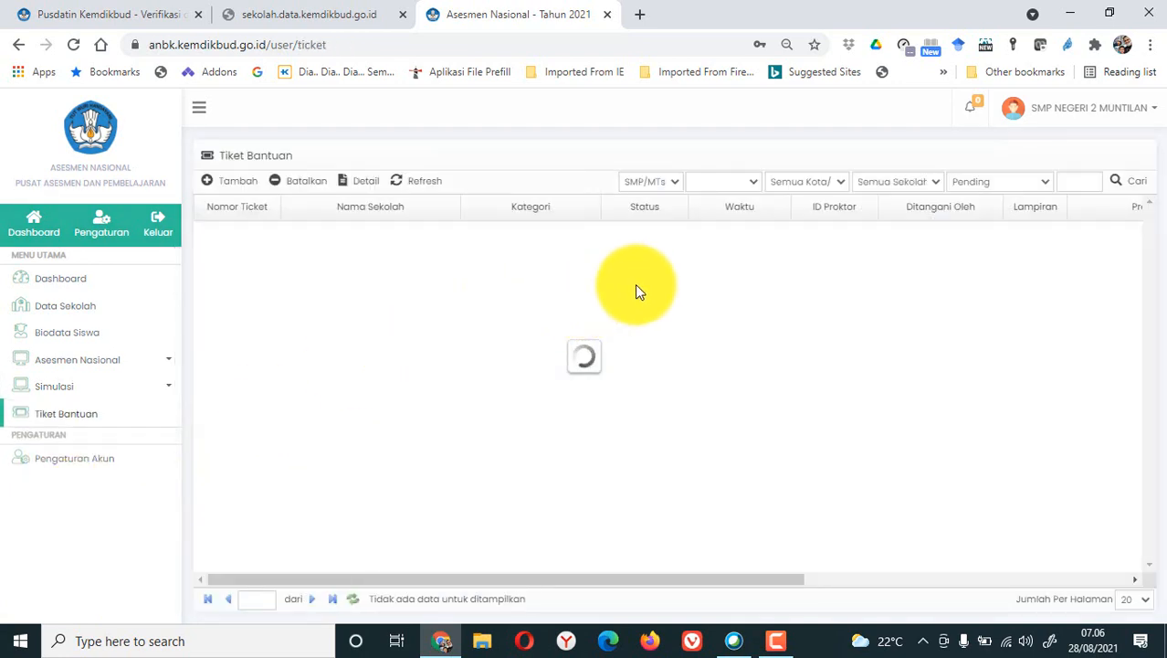